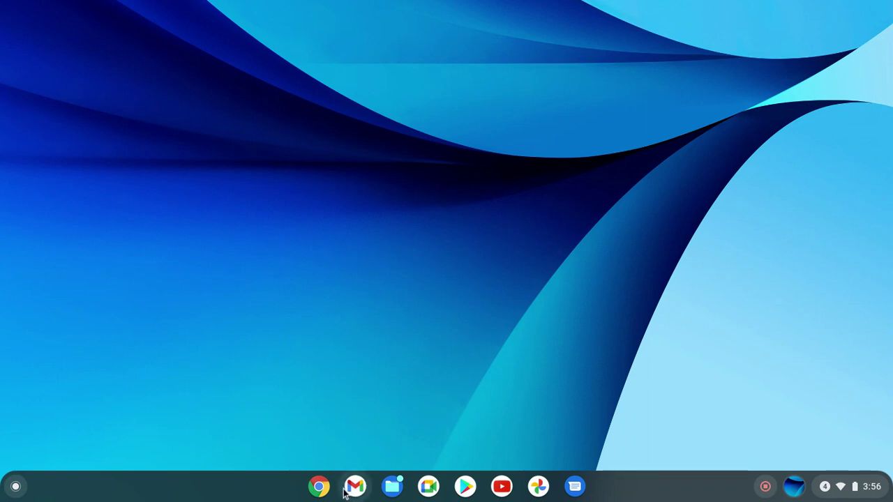
# Step: Open Chrome and search Google for 'pictures of cts'
pyautogui.moveTo(355, 486)
pyautogui.mouseDown()
pyautogui.moveTo(372, 472)
pyautogui.moveTo(346, 492)
pyautogui.mouseUp()
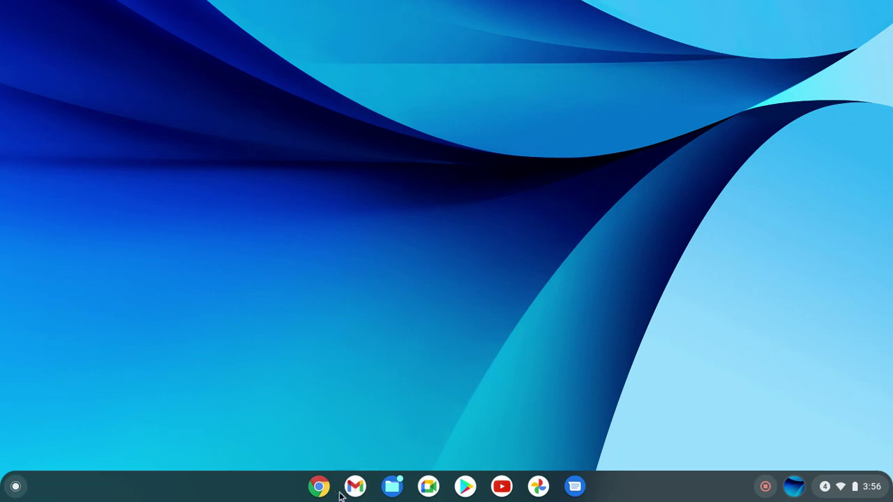
pyautogui.click(321, 488)
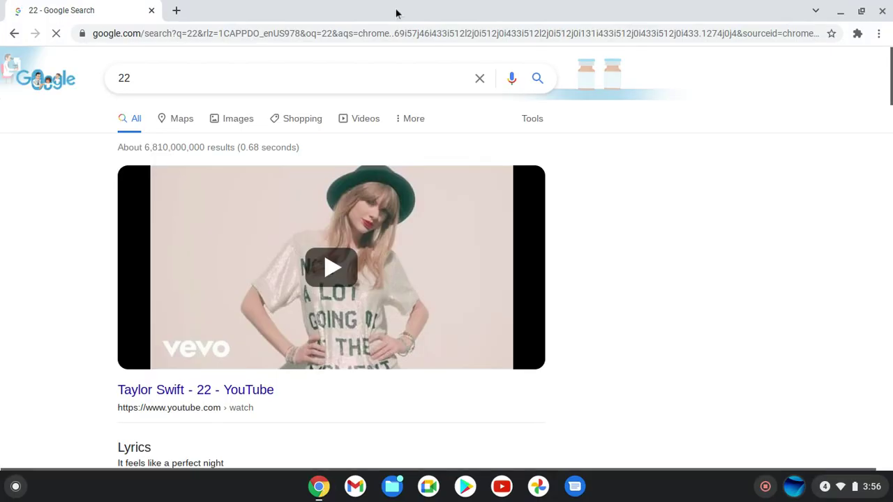
pyautogui.click(324, 80)
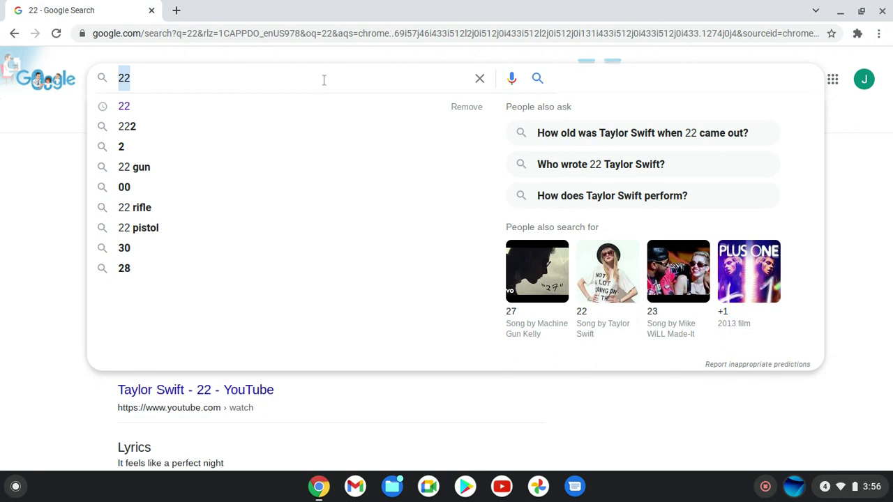
pyautogui.press('BackSpace')
pyautogui.write('p')
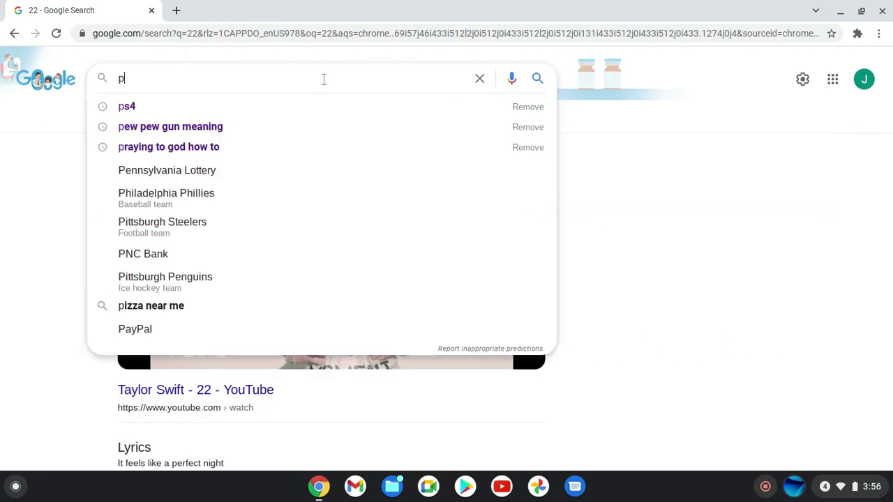
pyautogui.write('ictures of cts')
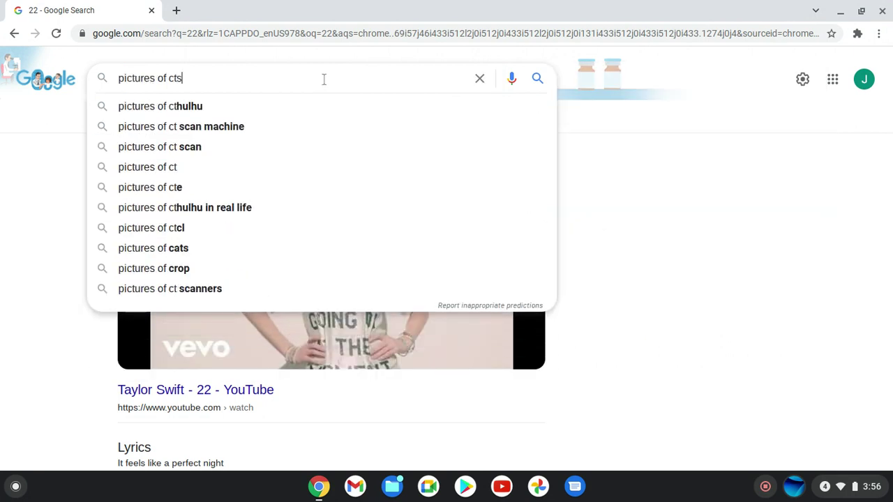
pyautogui.press('Return')
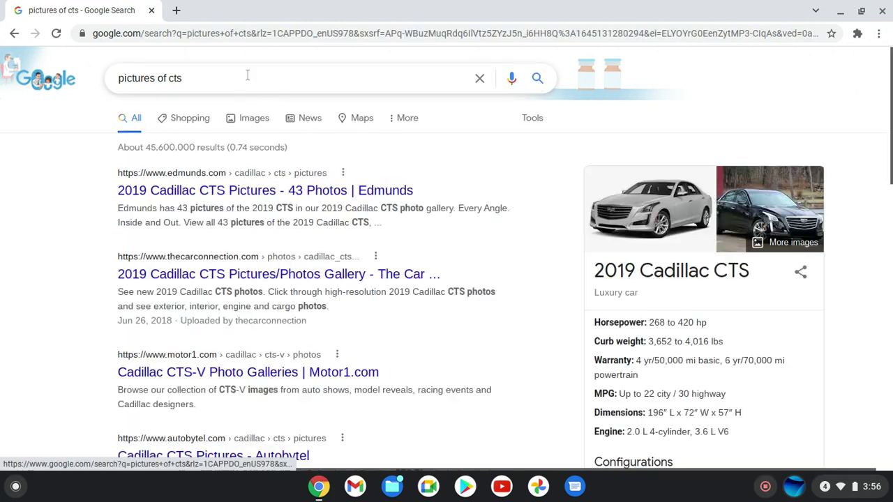
# Step: Correct the query to 'pictures of cats', rerun the search, then close the browser window
pyautogui.click(247, 75)
pyautogui.press('BackSpace')
pyautogui.press('BackSpace')
pyautogui.write('a')
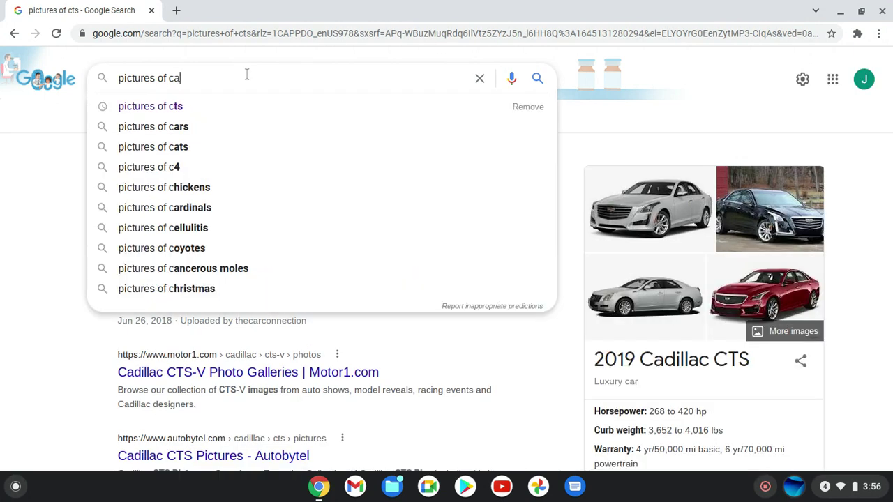
pyautogui.write('ts')
pyautogui.press('BackSpace')
pyautogui.write('ts')
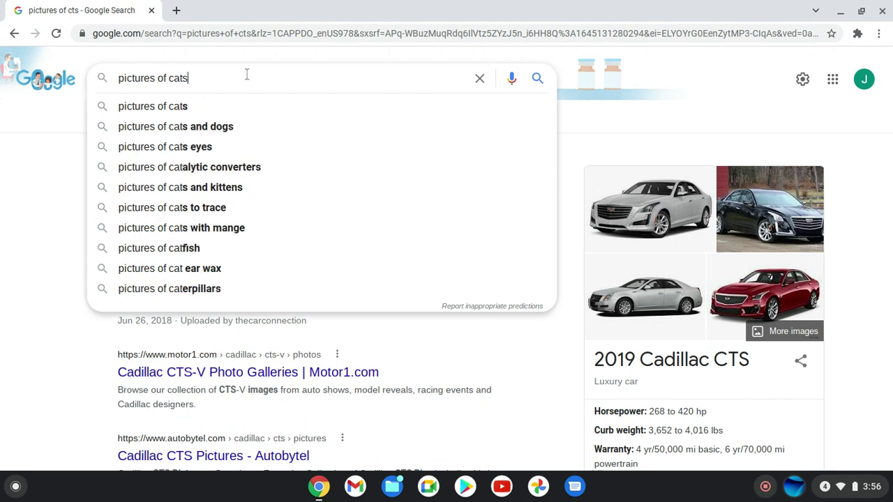
pyautogui.press('Return')
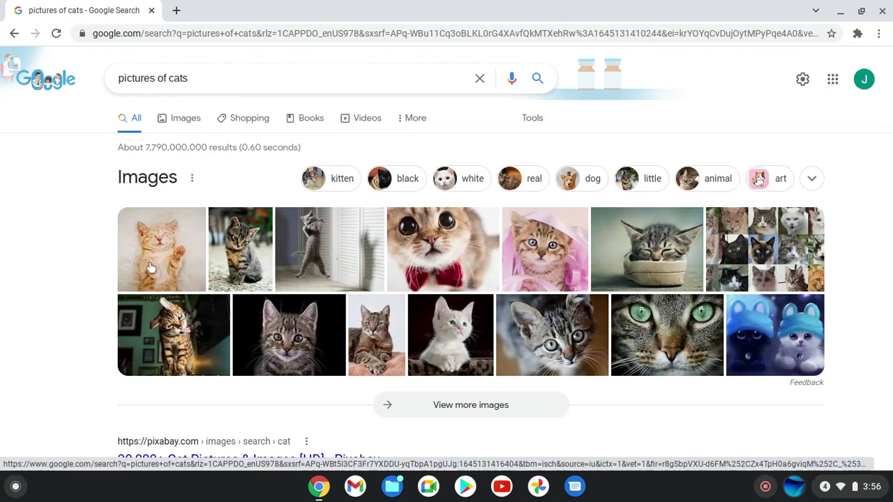
pyautogui.click(883, 11)
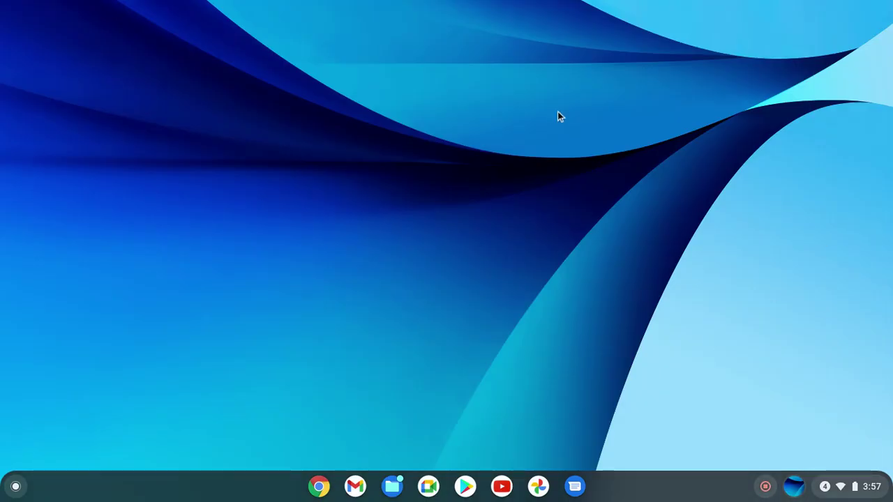
pyautogui.click(794, 486)
pyautogui.click(794, 486)
pyautogui.click(851, 486)
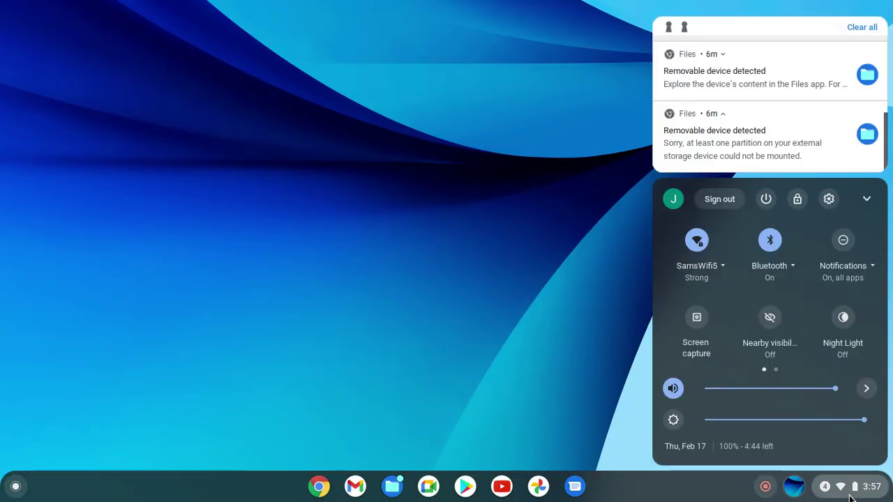
pyautogui.click(851, 486)
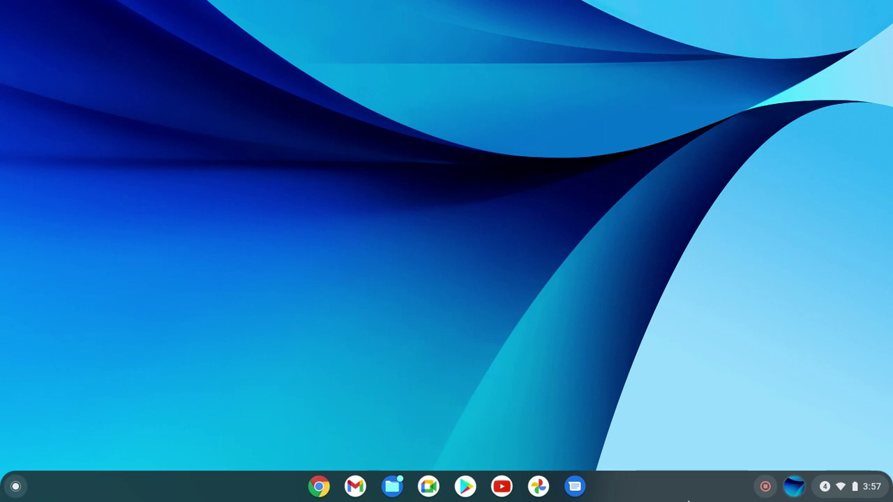
# Step: Reopen Chrome and launch Chromebook Recovery Utility from the extensions menu
pyautogui.click(319, 486)
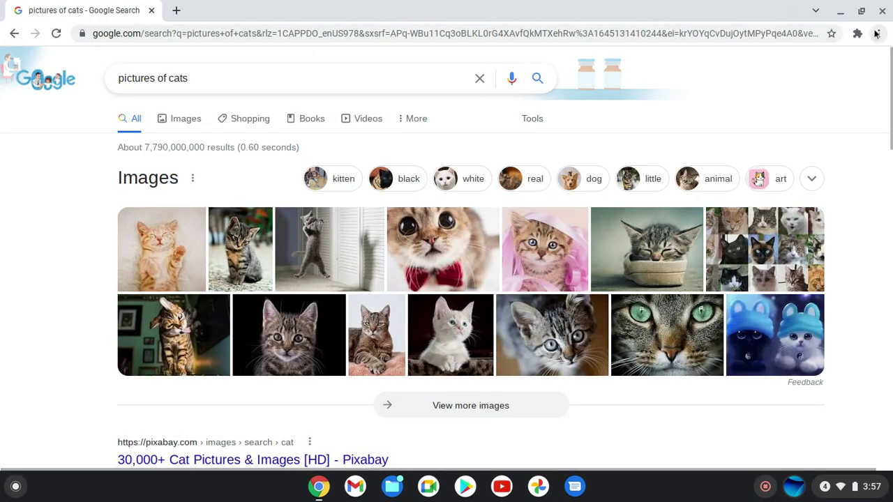
pyautogui.click(876, 33)
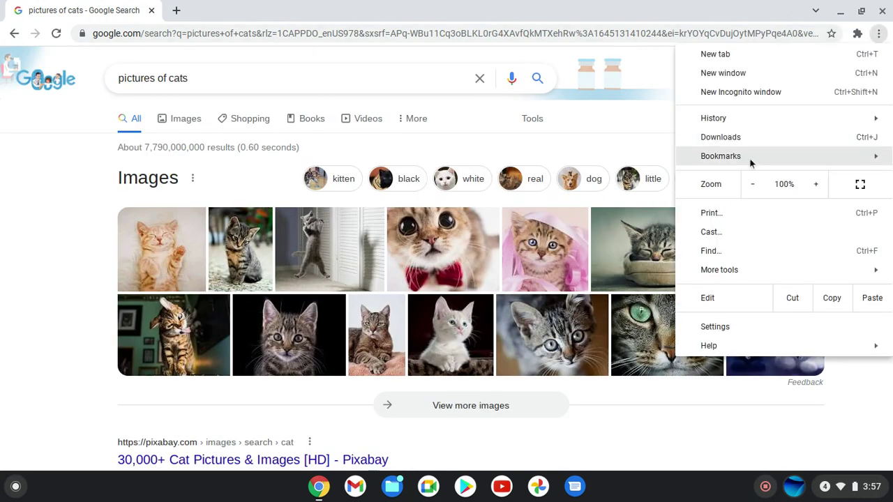
pyautogui.click(856, 33)
pyautogui.click(856, 34)
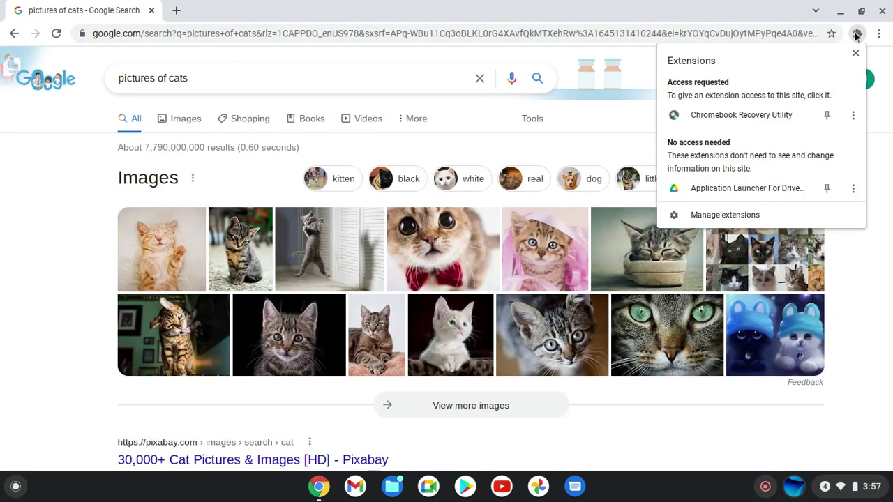
pyautogui.click(771, 126)
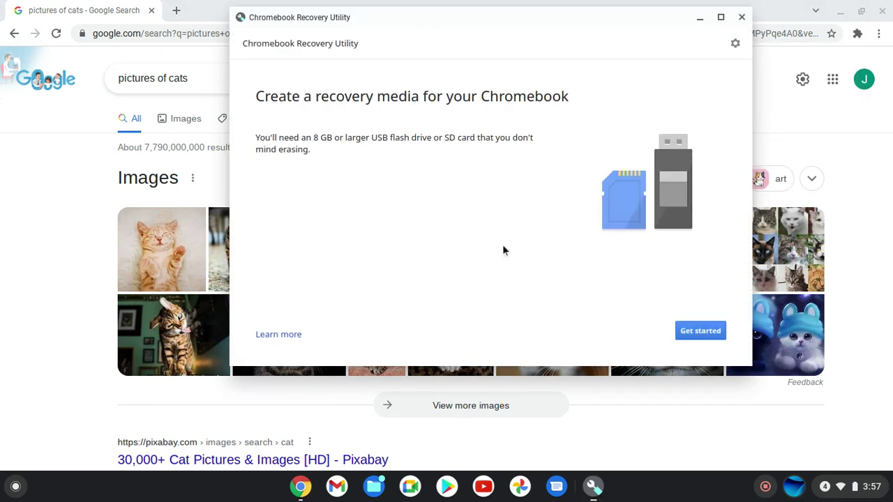
# Step: Erase the USB Drive - 29.0 GB through Erase recovery media and finish with Done
pyautogui.click(746, 34)
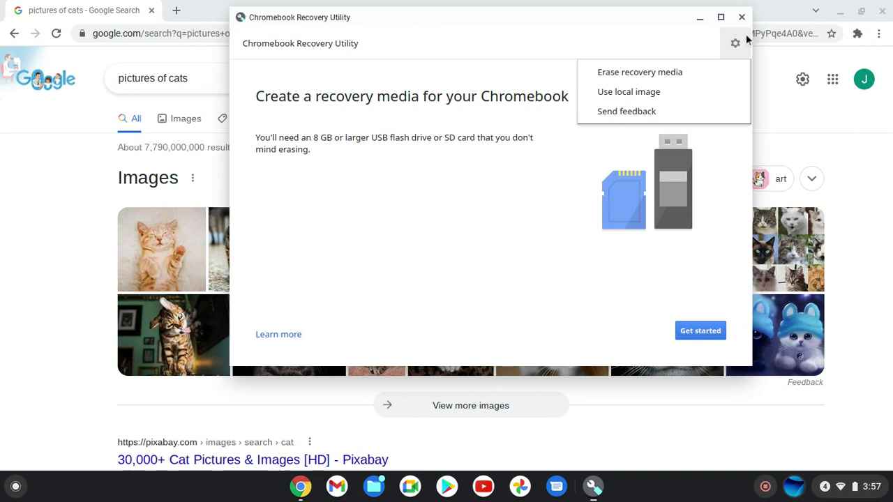
pyautogui.click(678, 77)
pyautogui.click(304, 171)
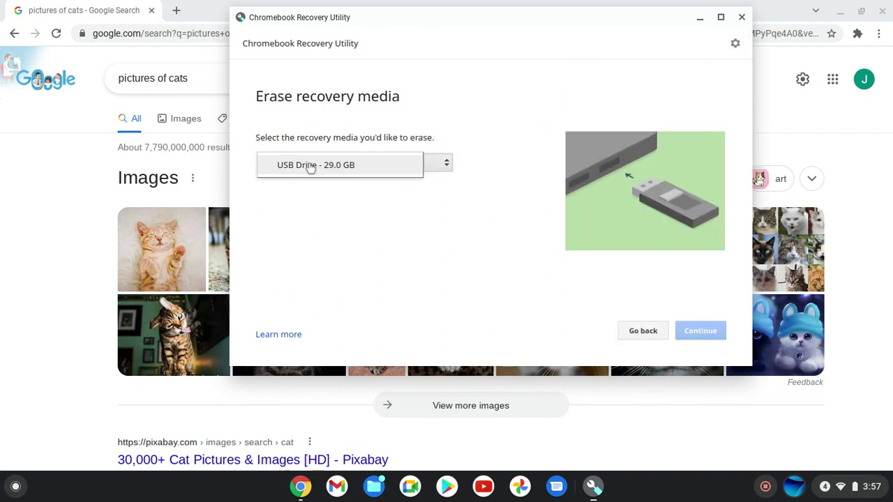
pyautogui.click(309, 170)
pyautogui.click(700, 331)
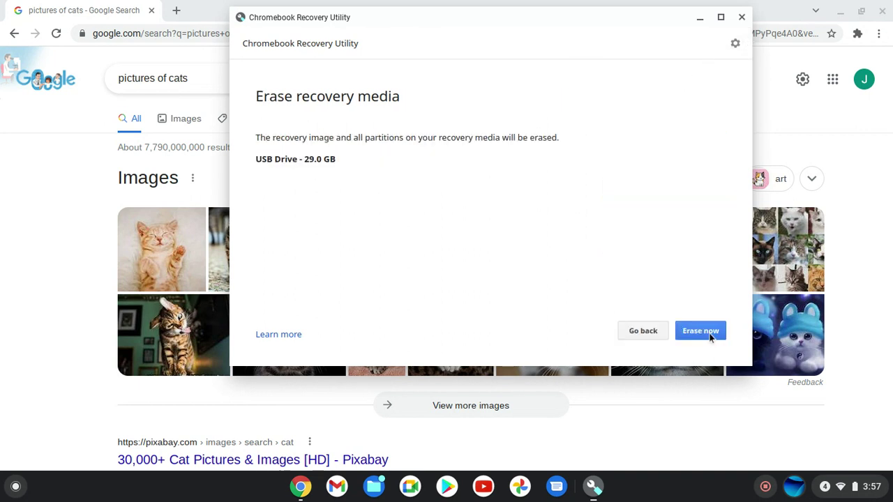
pyautogui.click(700, 331)
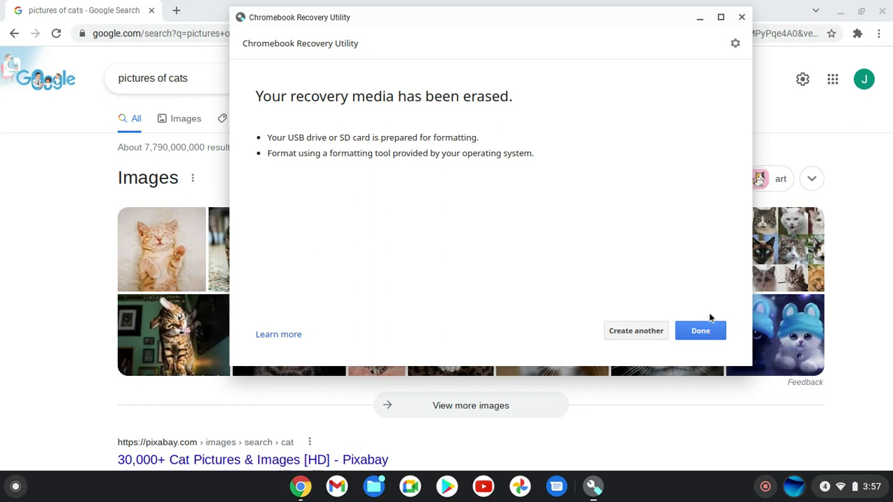
pyautogui.click(623, 332)
pyautogui.click(742, 44)
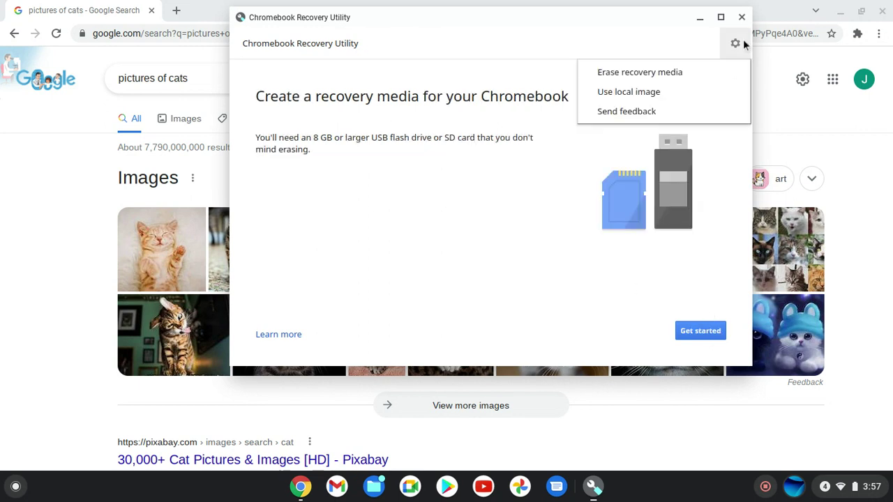
# Step: Load the local Ubuntu MATE 21.10 image file as the recovery image
pyautogui.click(679, 93)
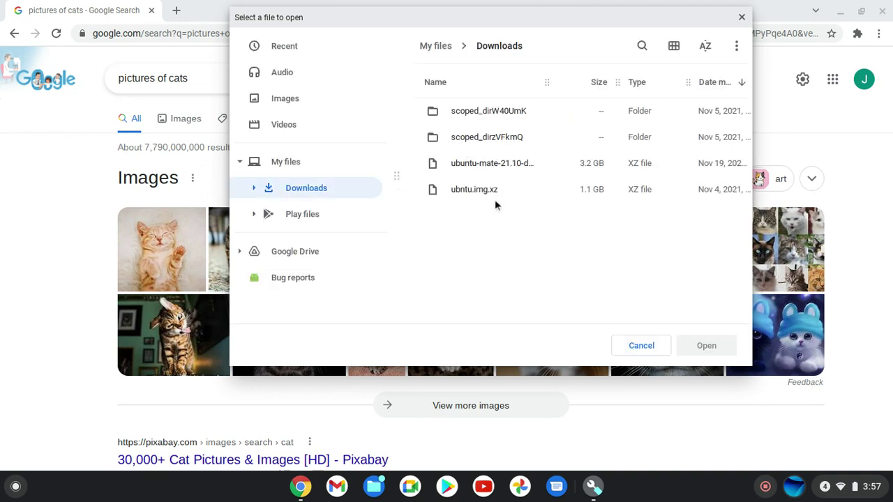
pyautogui.click(512, 171)
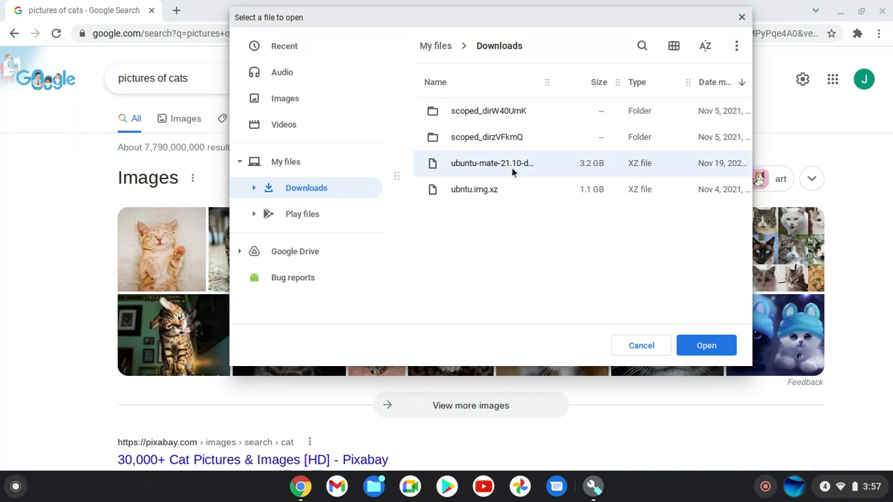
pyautogui.click(705, 345)
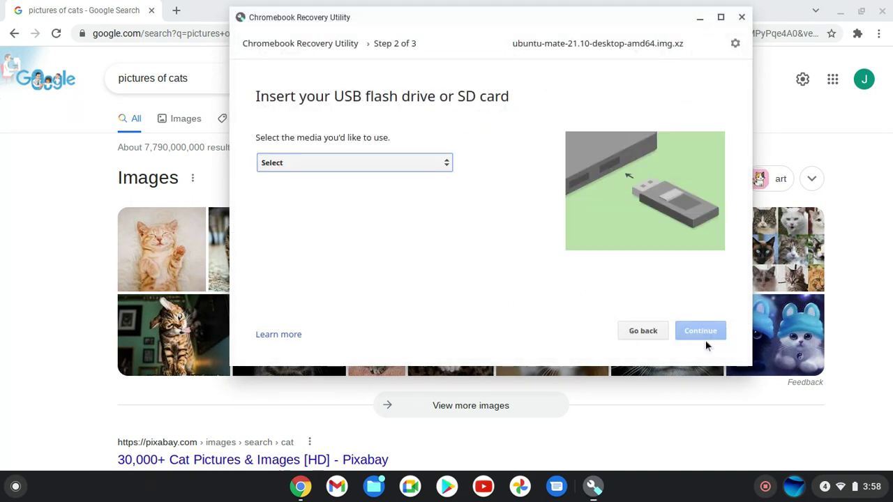
# Step: Select USB Drive - 29.0 GB as the target and start creating the media
pyautogui.click(351, 144)
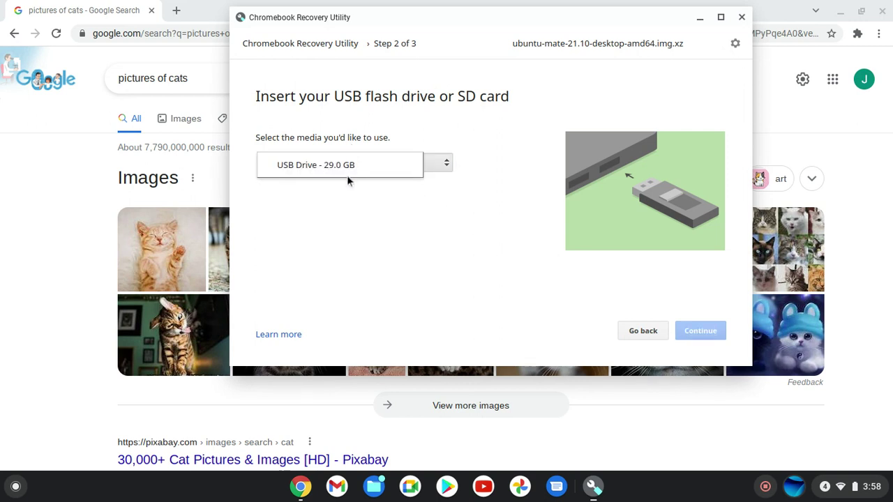
pyautogui.click(356, 170)
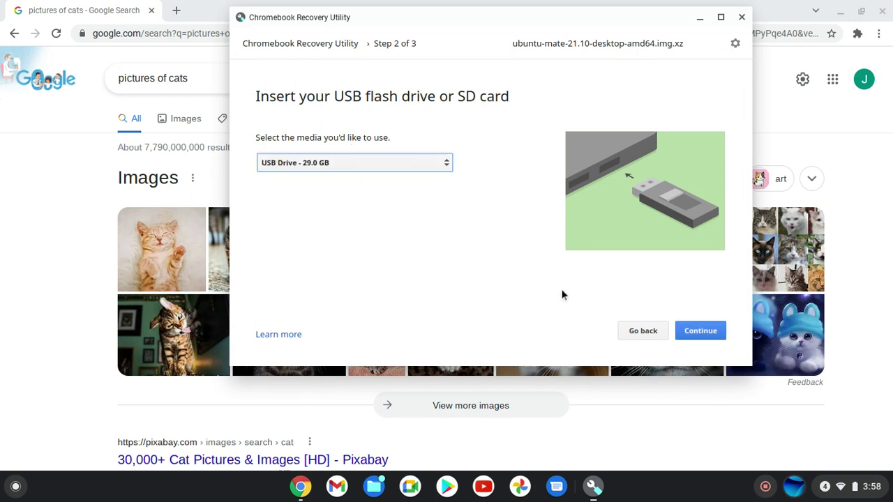
pyautogui.click(706, 332)
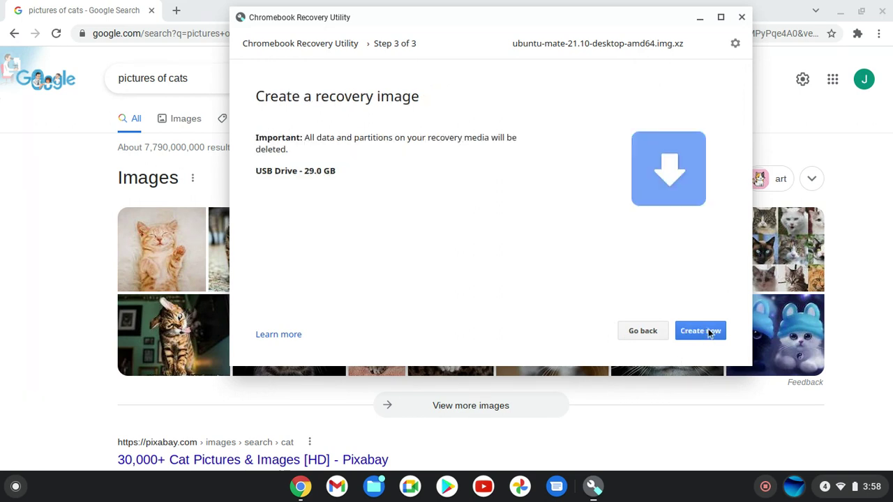
pyautogui.click(710, 333)
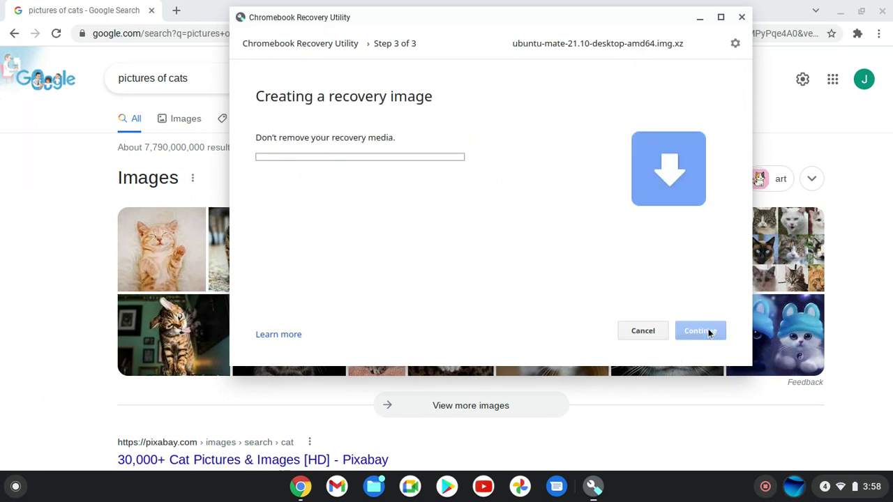
# Step: Minimize the utility, search 'mr.chromebox gitub' in a fresh Chrome window, and return to the results
pyautogui.click(700, 21)
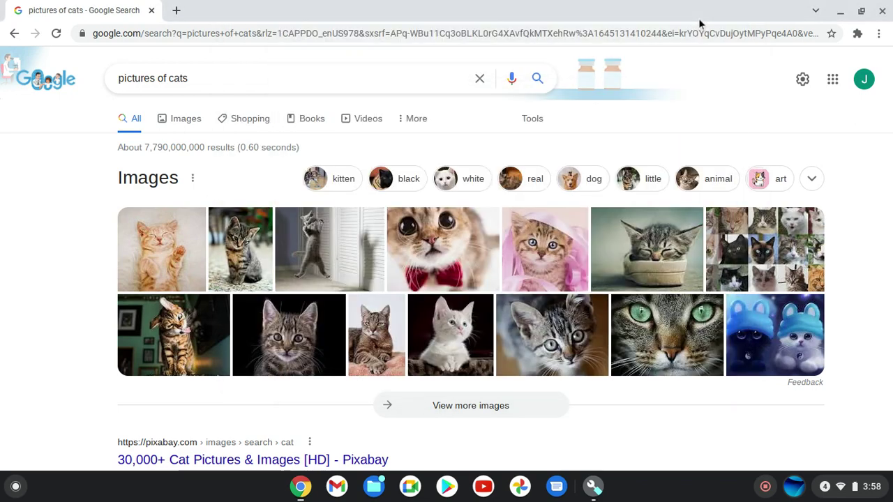
pyautogui.click(883, 11)
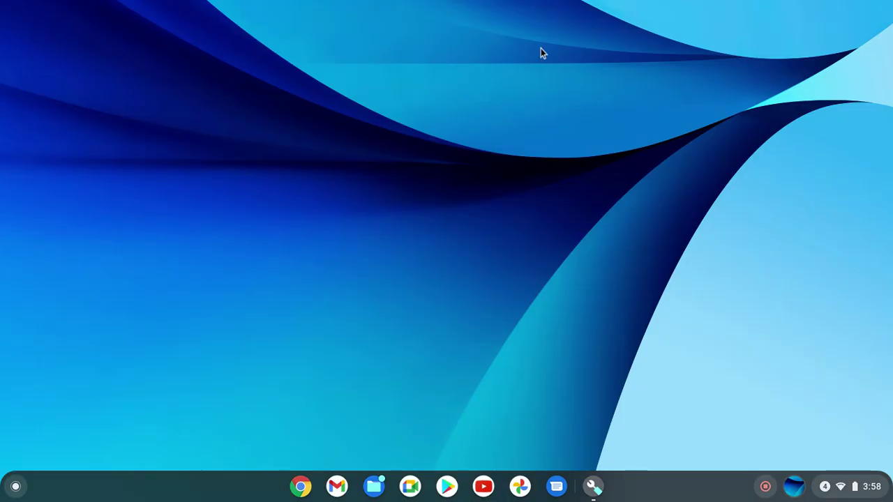
pyautogui.click(301, 486)
pyautogui.click(376, 29)
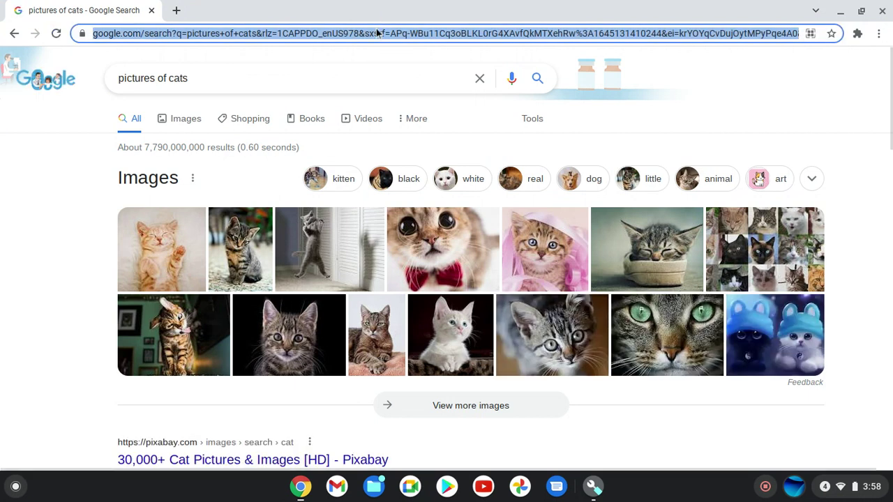
pyautogui.press('BackSpace')
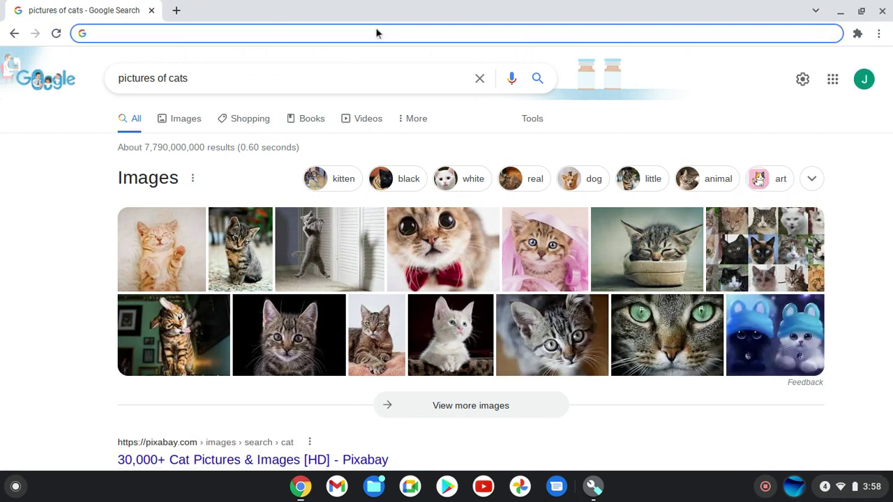
pyautogui.write('mr.chro')
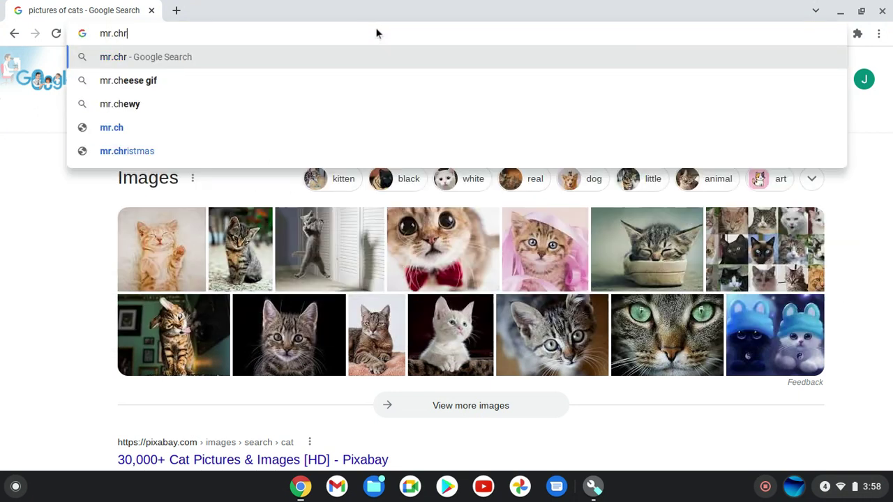
pyautogui.write('mebox git')
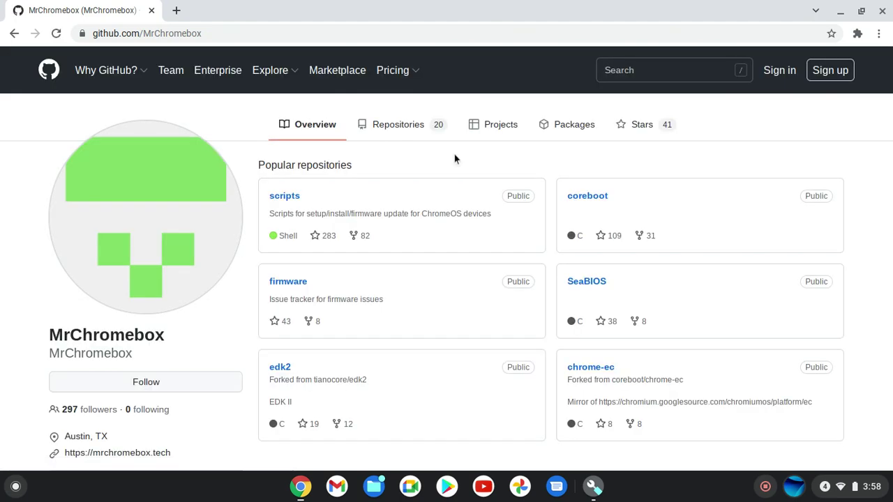
pyautogui.scroll(-8, 445, 309)
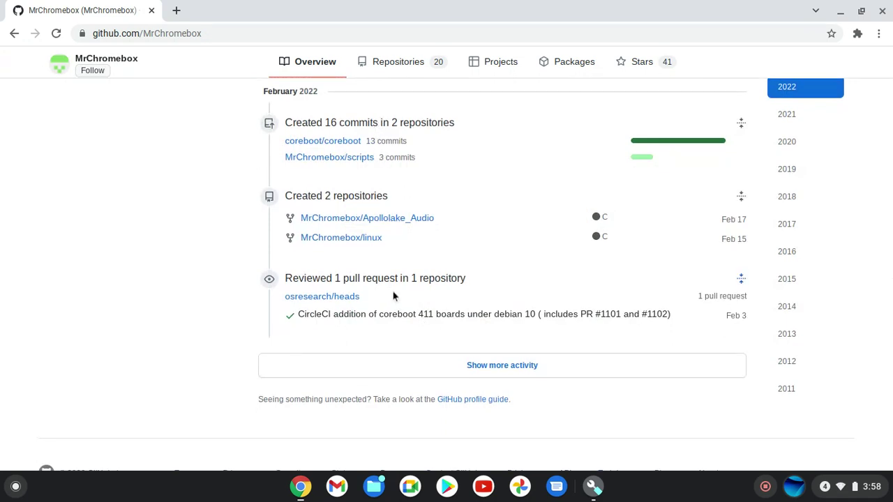
pyautogui.scroll(10, 393, 295)
pyautogui.click(14, 33)
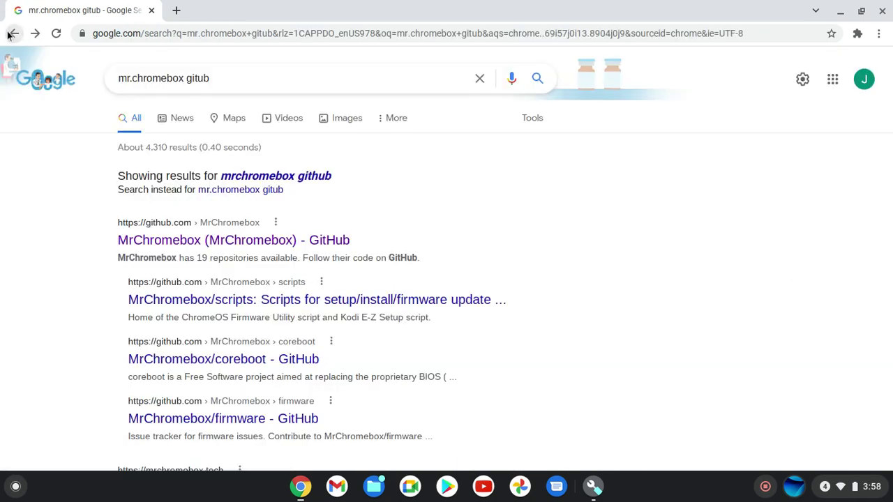
# Step: Search Google for 'mrchromebox galliumos' and dock the crosh terminal on the left half
pyautogui.click(184, 77)
pyautogui.hotkey('ctrl', 'a')
pyautogui.press('BackSpace')
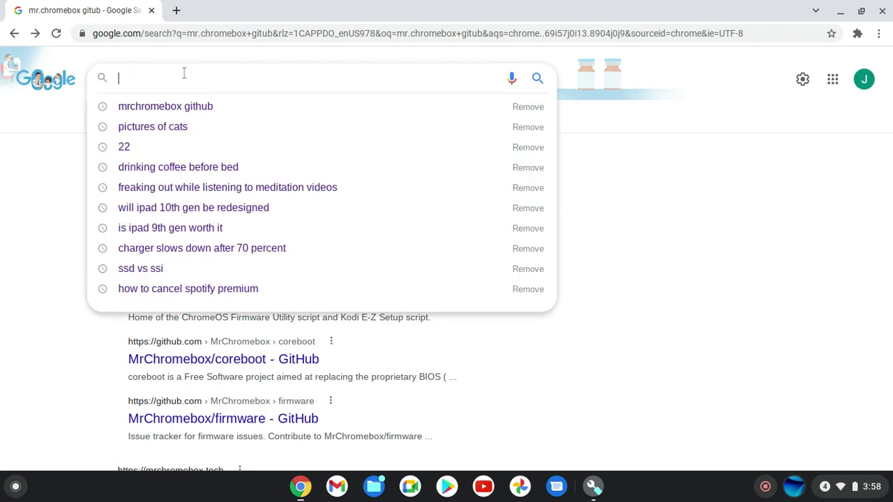
pyautogui.write('mrc')
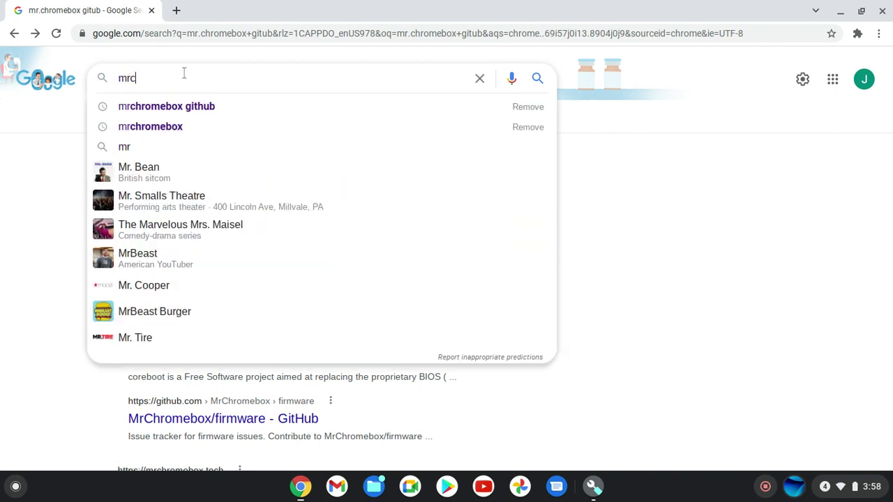
pyautogui.write('hromebox')
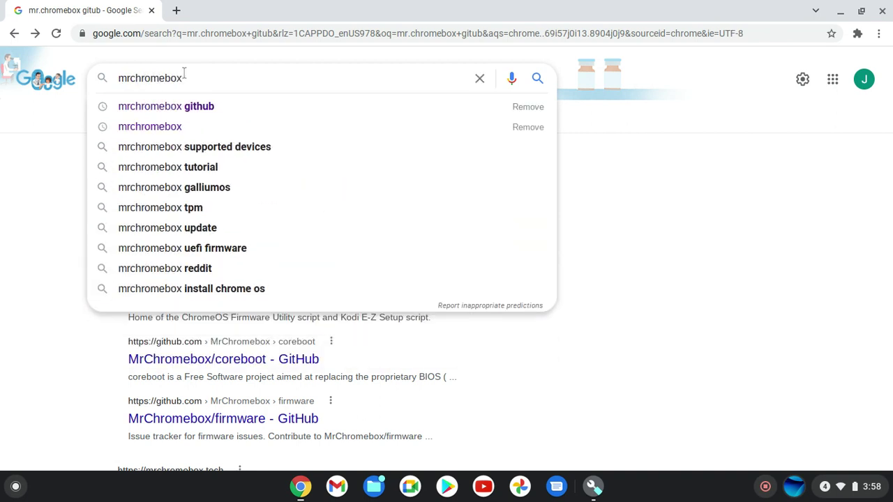
pyautogui.write(' gallium')
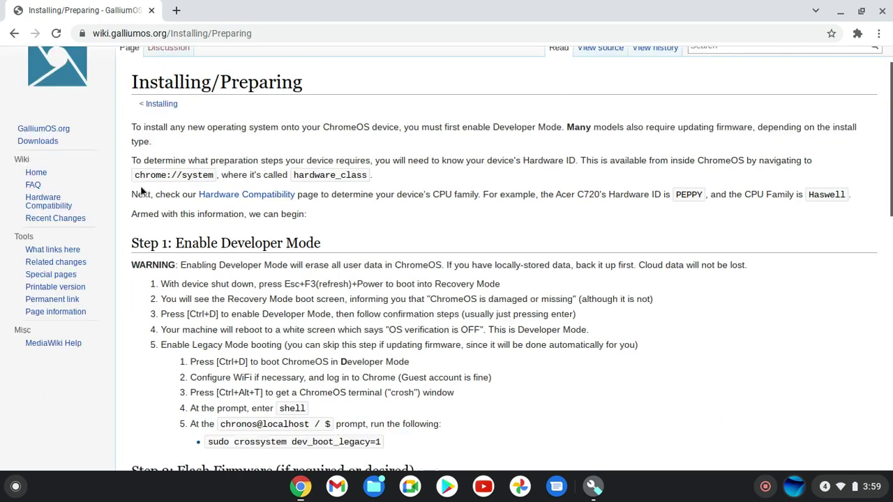
pyautogui.scroll(-7, 141, 189)
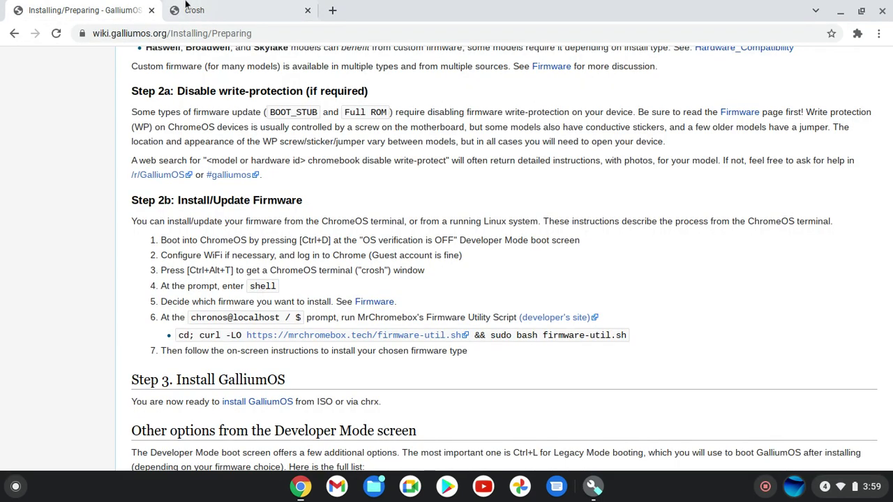
pyautogui.moveTo(195, 10); pyautogui.dragTo(2, 229)
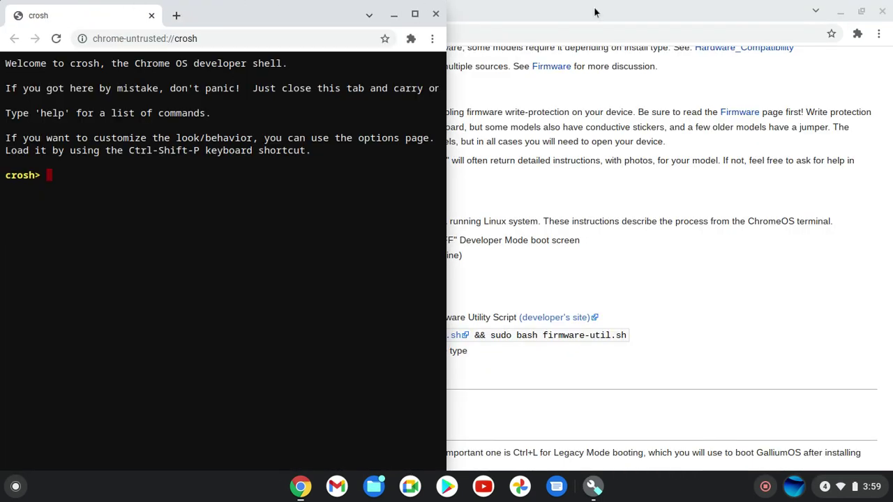
# Step: Snap the wiki to the right half and run 'shell' in crosh for a bash prompt
pyautogui.moveTo(614, 8); pyautogui.dragTo(892, 202)
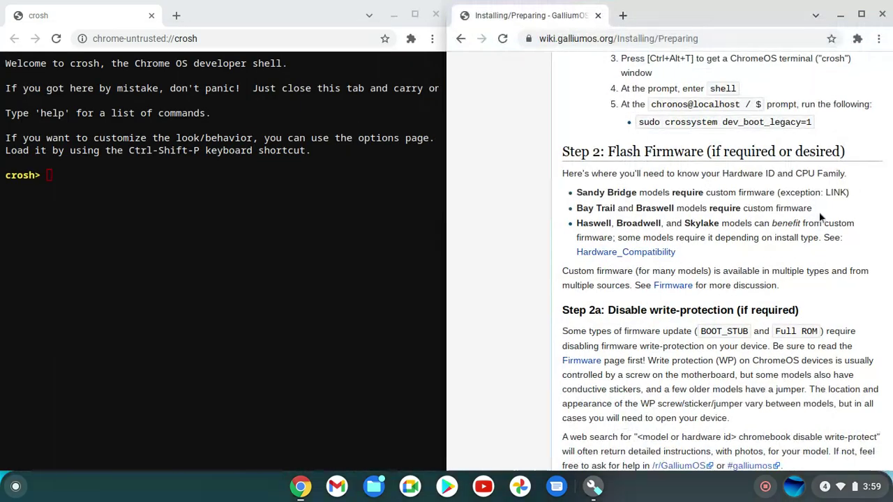
pyautogui.scroll(-3, 755, 225)
pyautogui.scroll(4, 755, 224)
pyautogui.scroll(2, 755, 225)
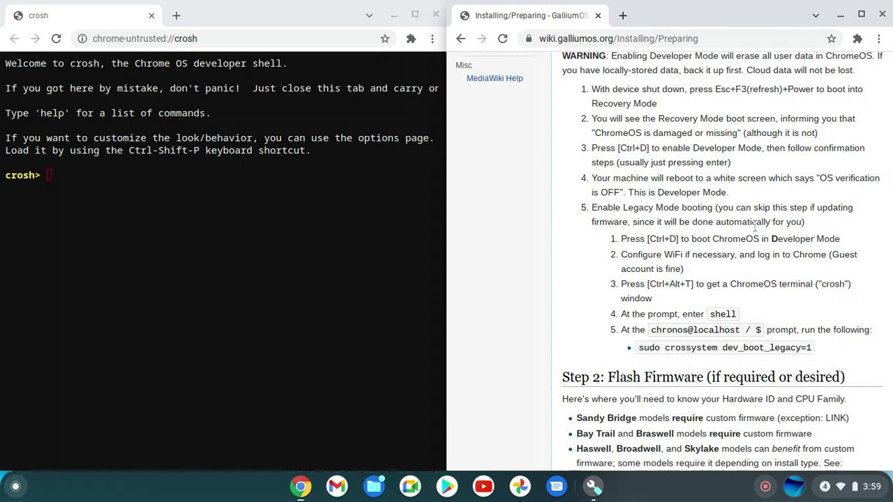
pyautogui.click(234, 231)
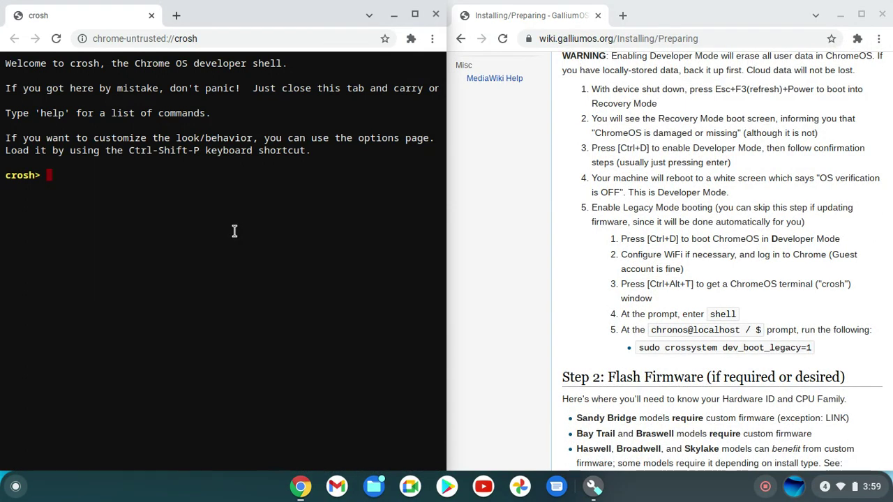
pyautogui.write('shell')
pyautogui.press('Return')
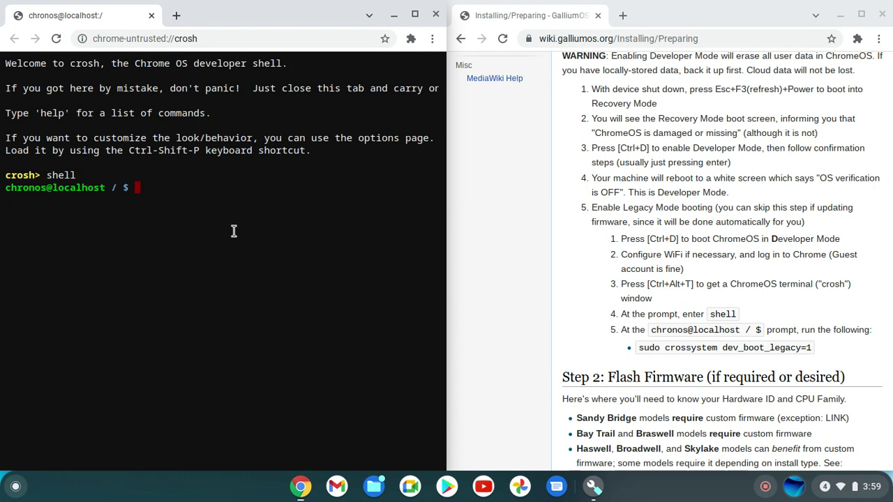
# Step: Follow the wiki's developer's site link and select the ChromeOS download command line
pyautogui.scroll(-2, 534, 374)
pyautogui.scroll(6, 535, 375)
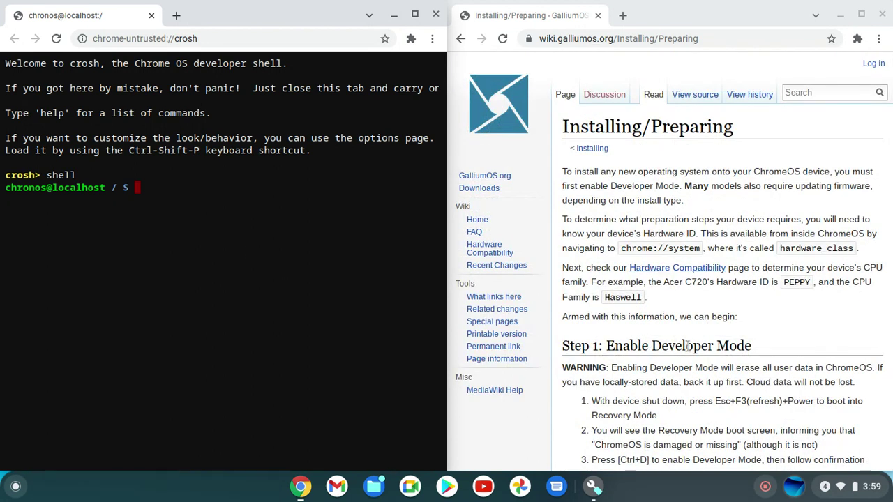
pyautogui.scroll(-3, 703, 372)
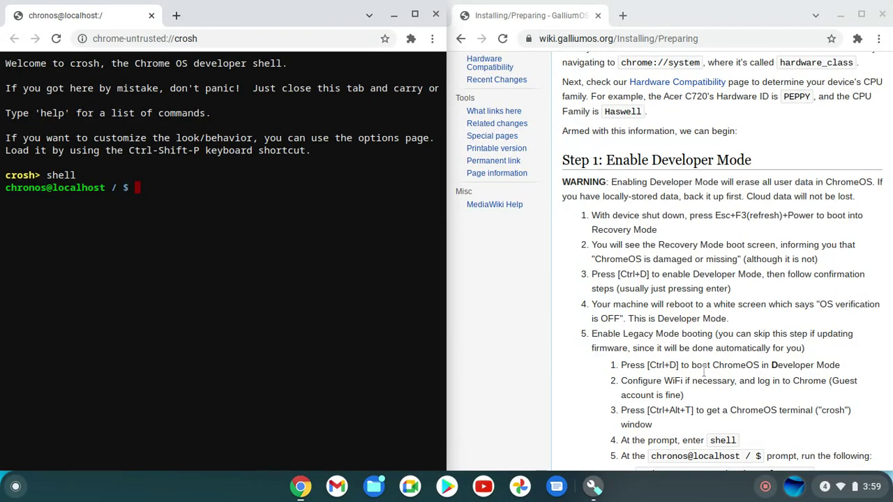
pyautogui.scroll(-6, 703, 372)
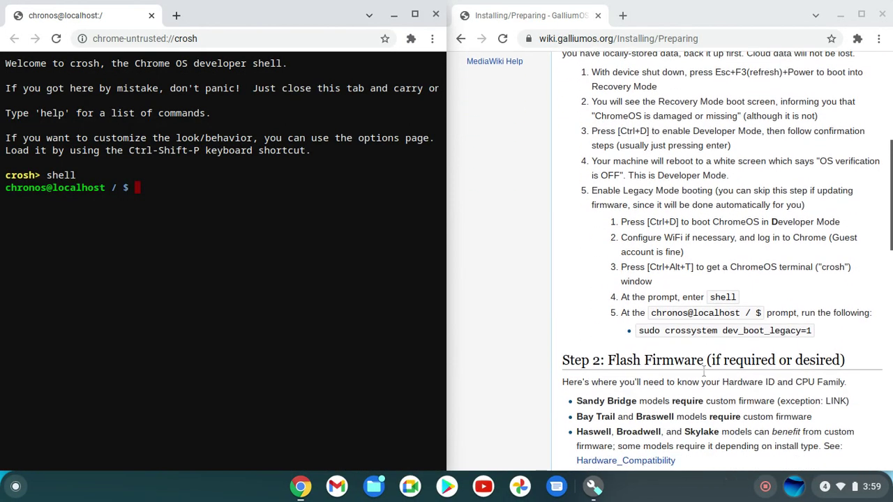
pyautogui.scroll(-1, 703, 370)
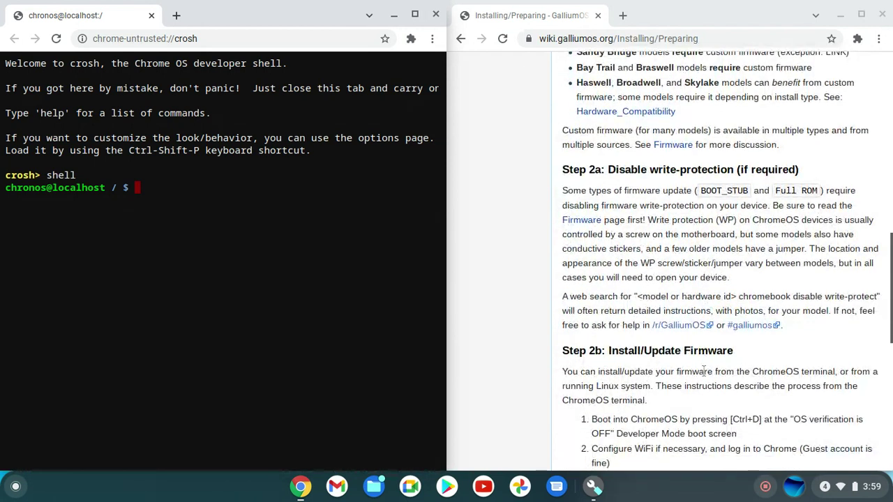
pyautogui.scroll(-2, 703, 372)
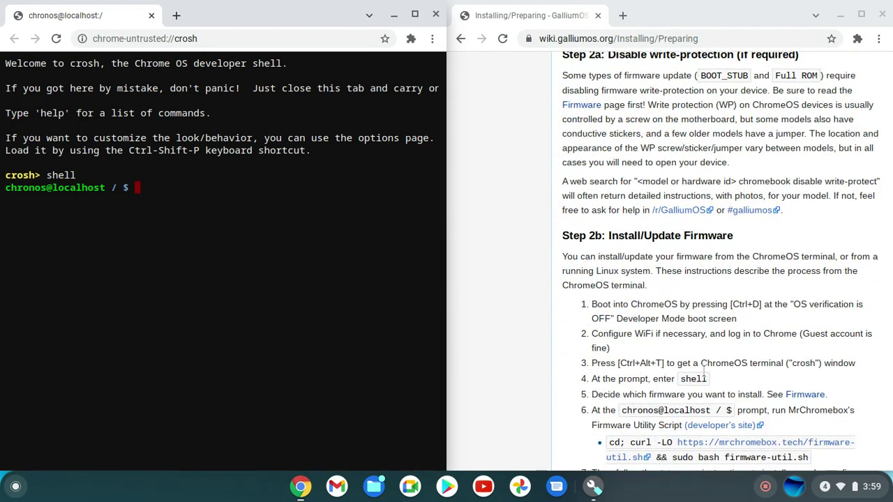
pyautogui.scroll(-1, 703, 368)
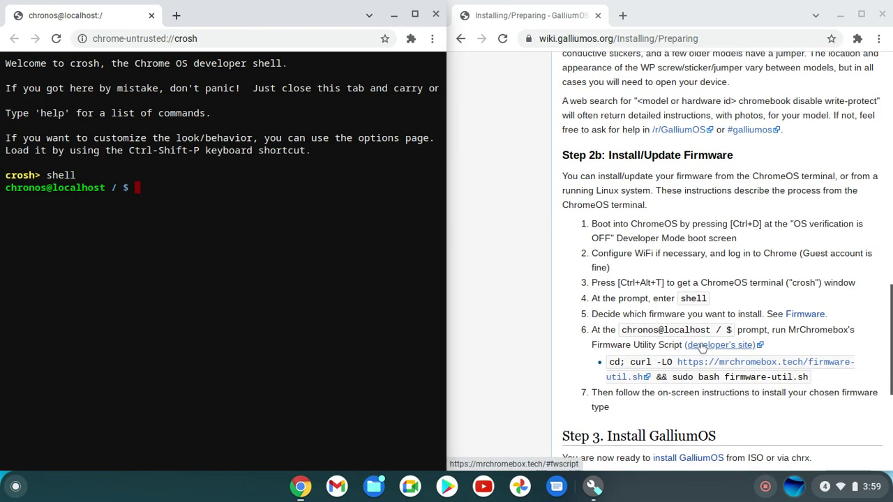
pyautogui.click(701, 346)
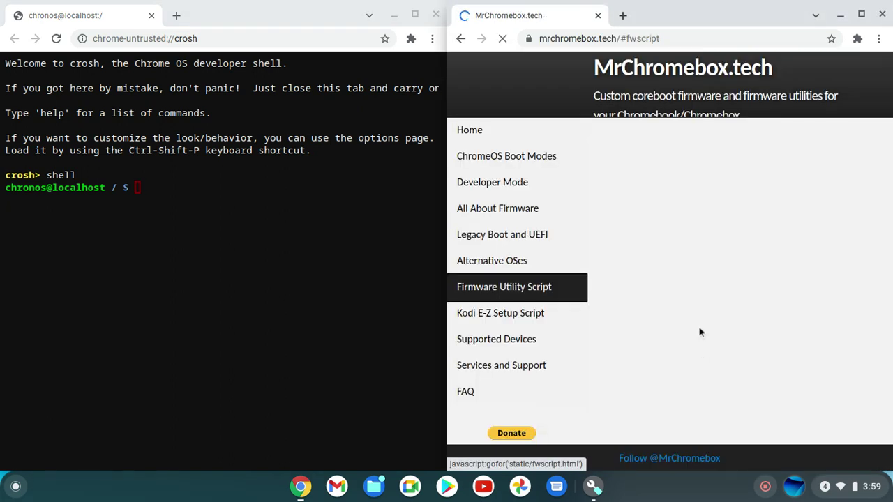
pyautogui.scroll(-7, 700, 332)
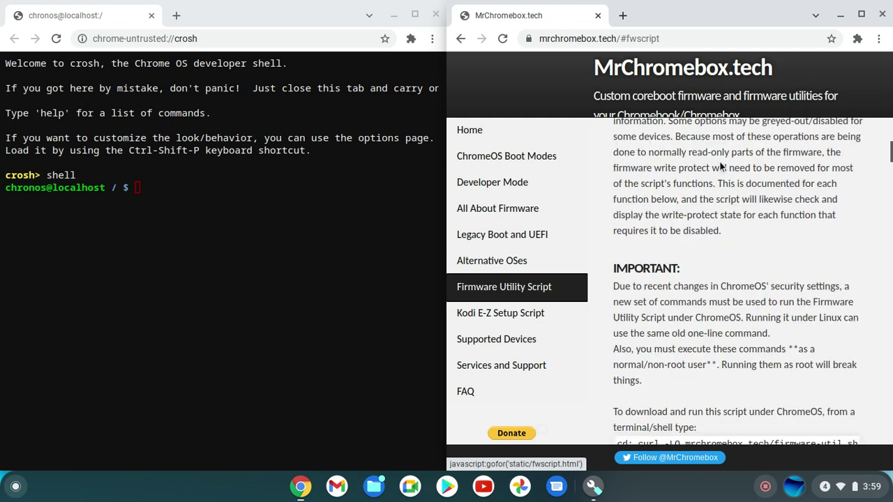
pyautogui.scroll(-6, 721, 165)
pyautogui.scroll(4, 721, 162)
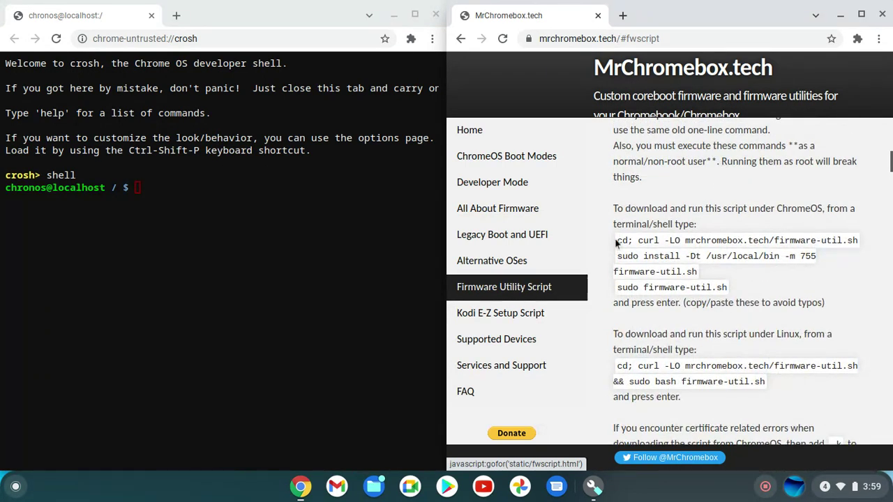
pyautogui.moveTo(616, 241); pyautogui.dragTo(858, 241)
pyautogui.click(872, 253)
# Step: Run 'cd; curl -LO mrchromebox.tech/firmare-util.sh', then 'sudo install -Dt /usr/local/bin -m 755'
pyautogui.click(267, 259)
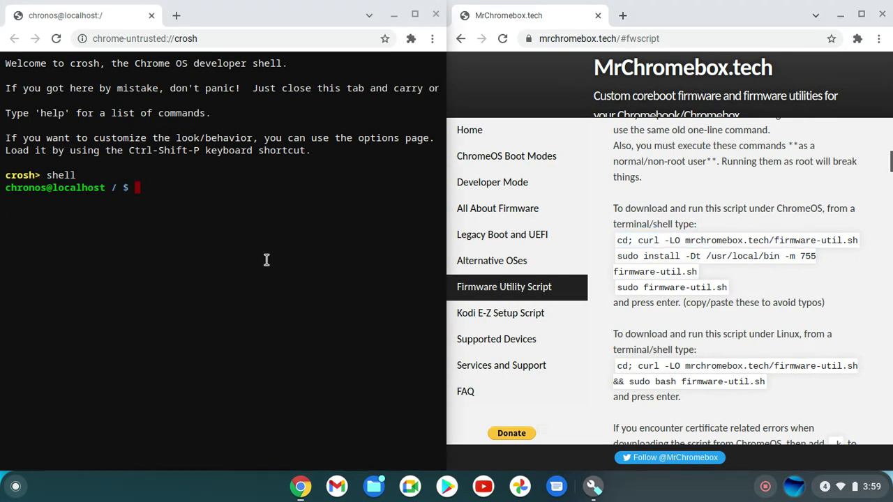
pyautogui.write('cd')
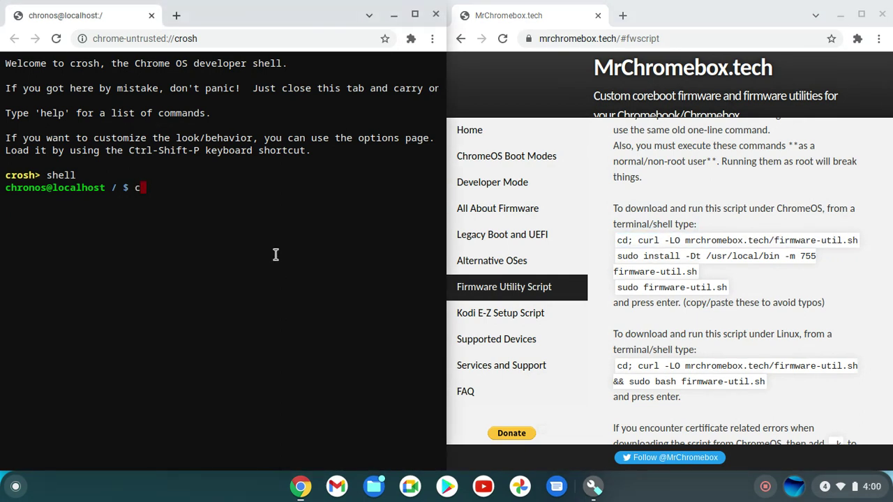
pyautogui.write('; curl -')
pyautogui.press('BackSpace')
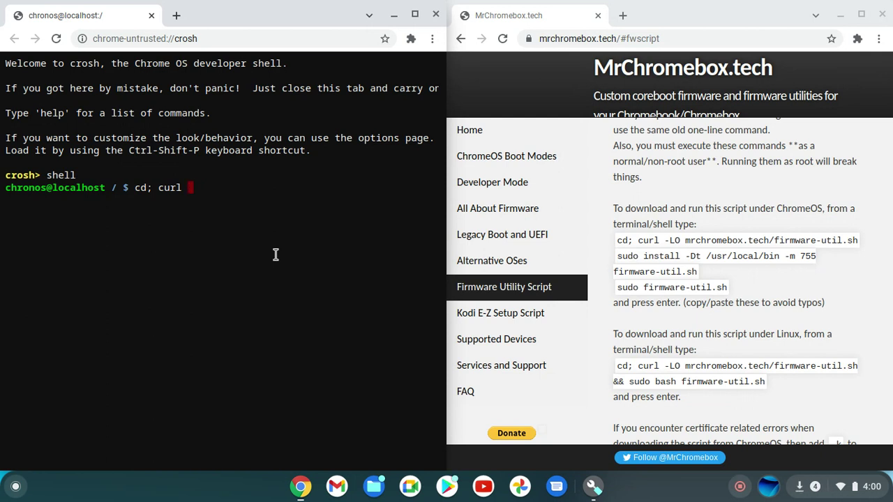
pyautogui.write('-LO')
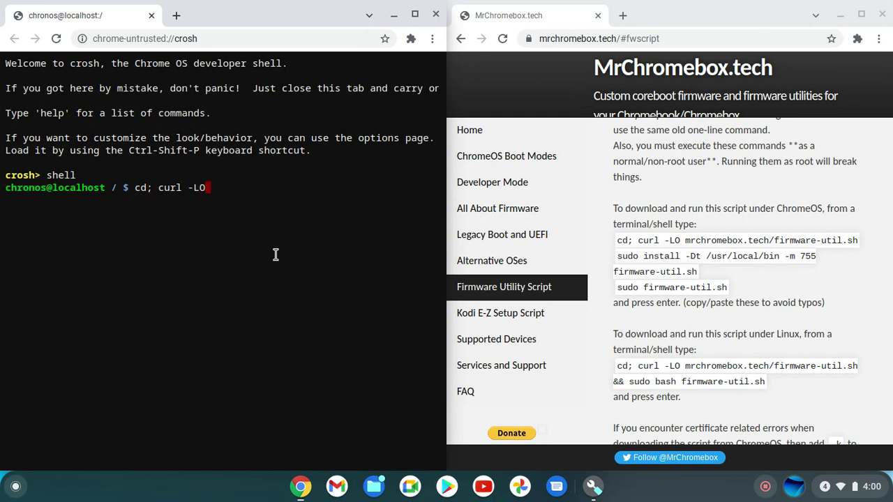
pyautogui.write(' mrchromebox.tech')
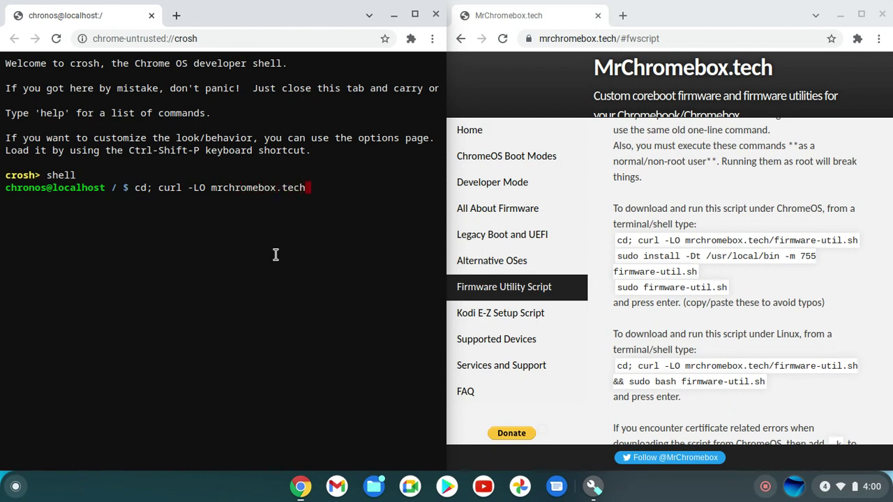
pyautogui.write('/firmare-util.sh')
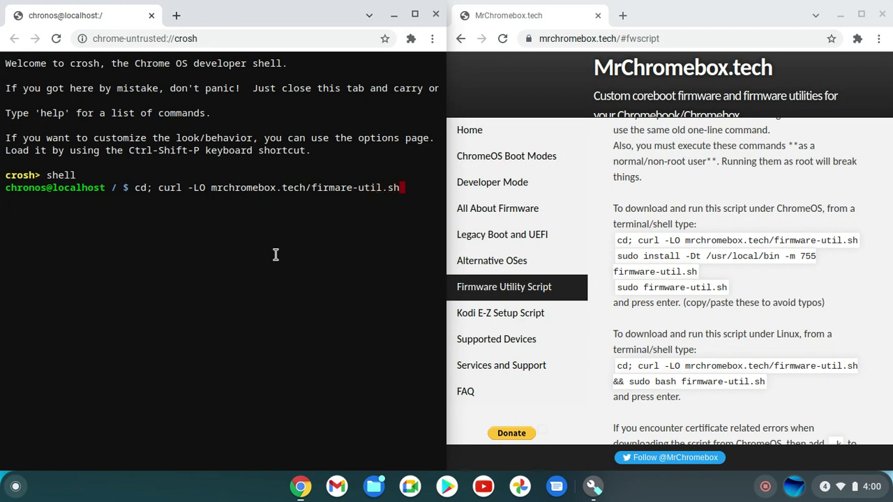
pyautogui.press('Return')
pyautogui.write('s')
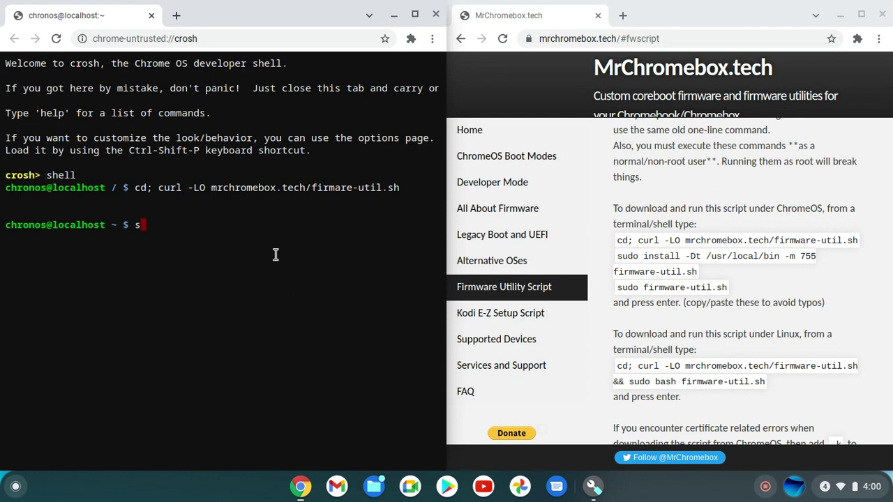
pyautogui.write('udo install -Dt /u')
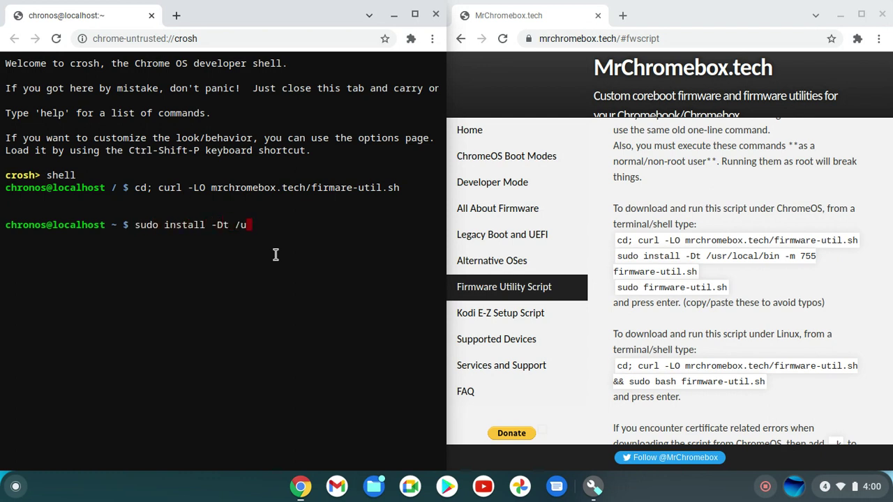
pyautogui.write('sr/local/bin -m ')
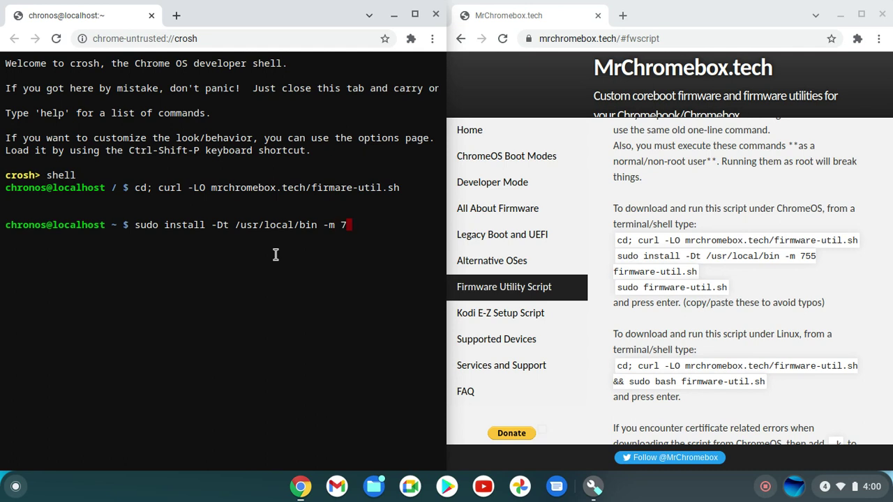
pyautogui.write('755')
pyautogui.press('Return')
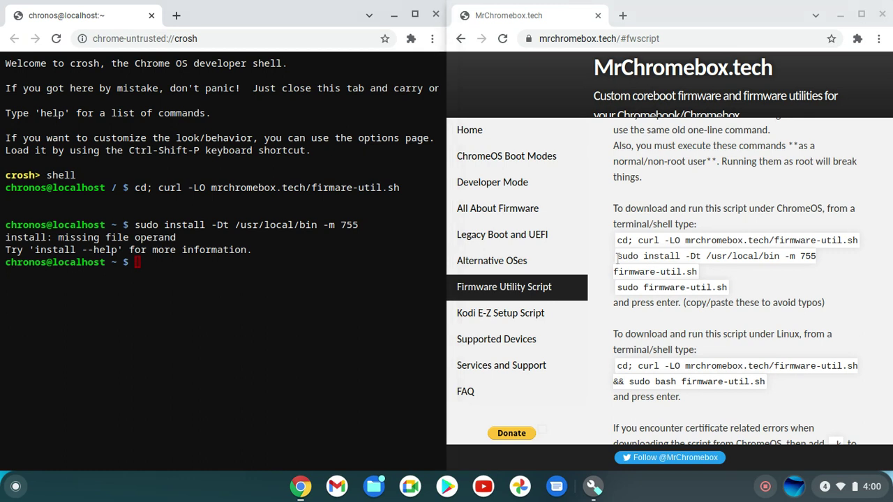
# Step: Copy the page's install command, then run 'sudo install -Dt /usr/ocal/bin m 755 firware-util.sh'
pyautogui.moveTo(616, 258); pyautogui.dragTo(829, 257)
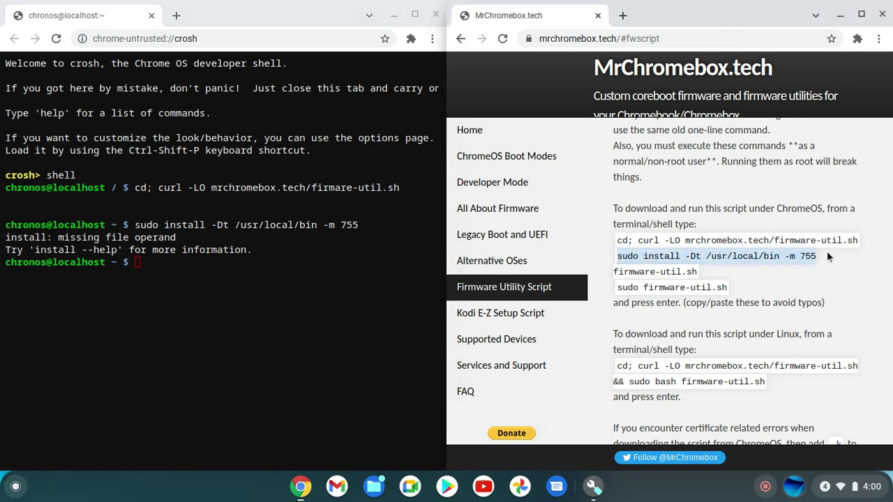
pyautogui.rightClick(801, 256)
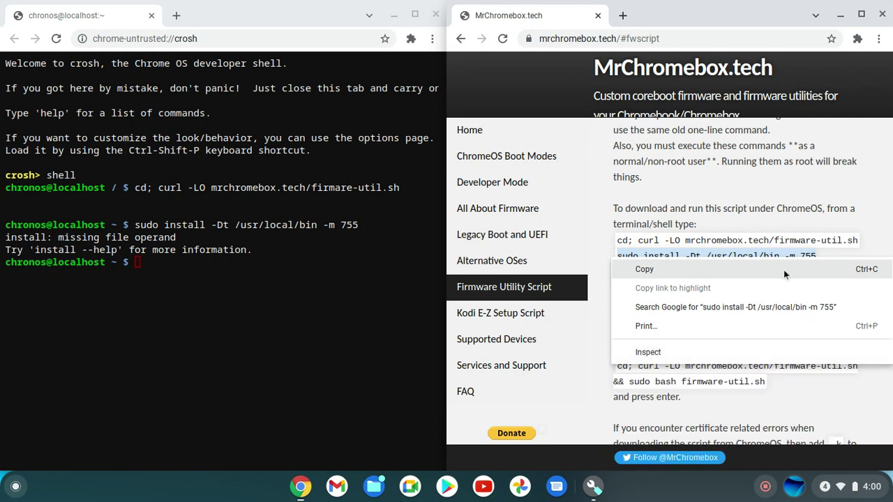
pyautogui.click(784, 272)
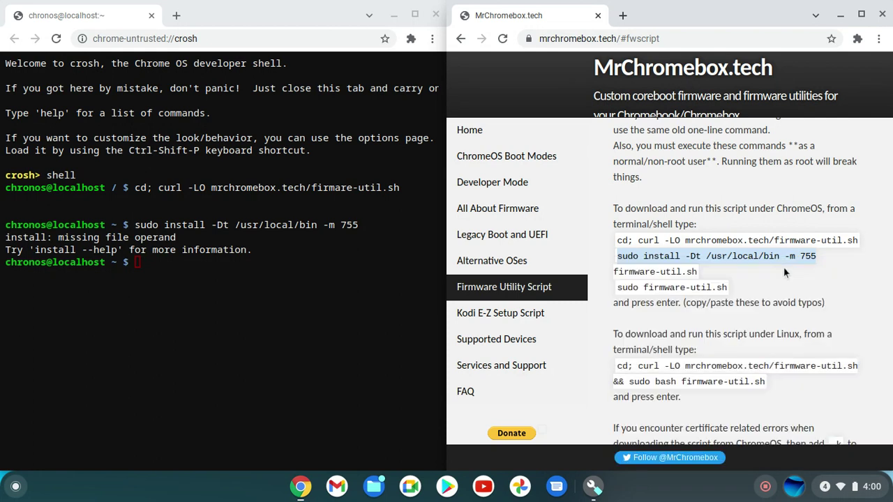
pyautogui.click(293, 240)
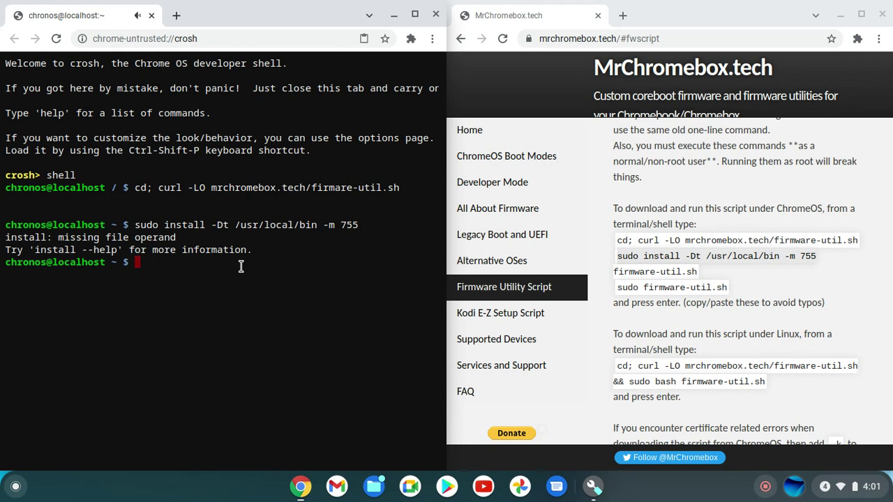
pyautogui.hotkey('ctrl', 'c')
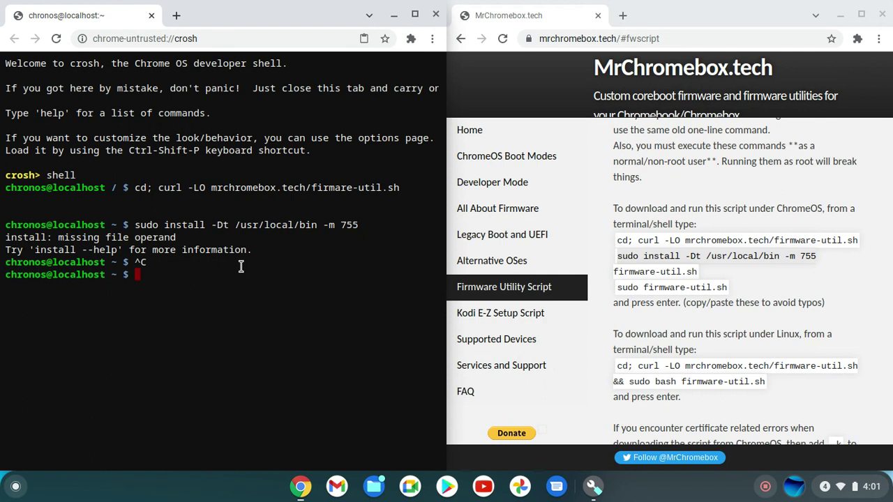
pyautogui.write('sydi')
pyautogui.press('BackSpace')
pyautogui.press('BackSpace')
pyautogui.press('BackSpace')
pyautogui.press('BackSpace')
pyautogui.write('udo install ')
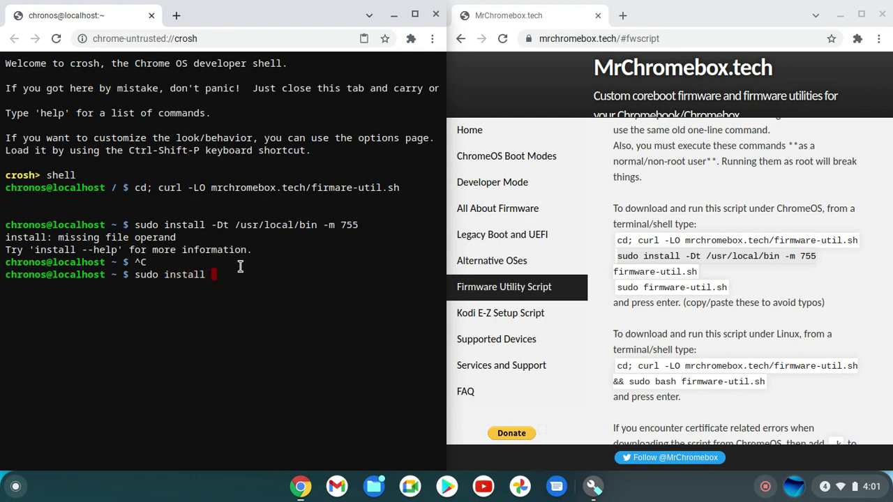
pyautogui.write('-Dt /usr/ocal/bin m ')
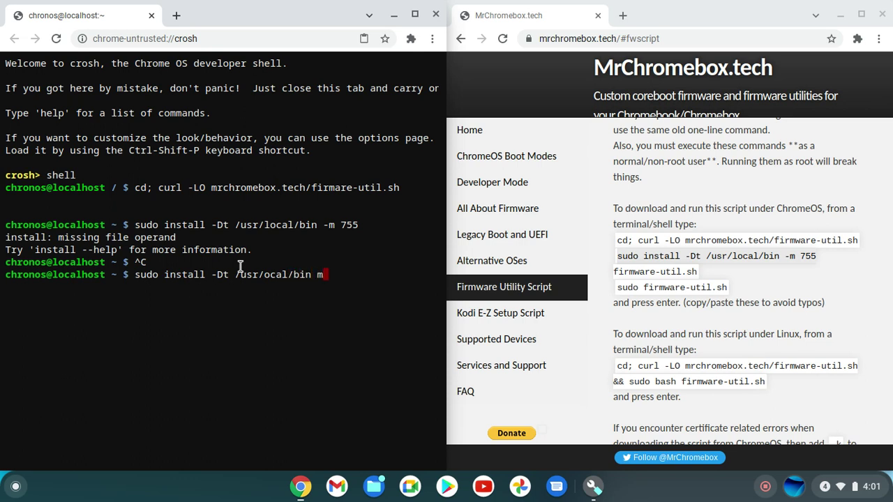
pyautogui.write('755 firware')
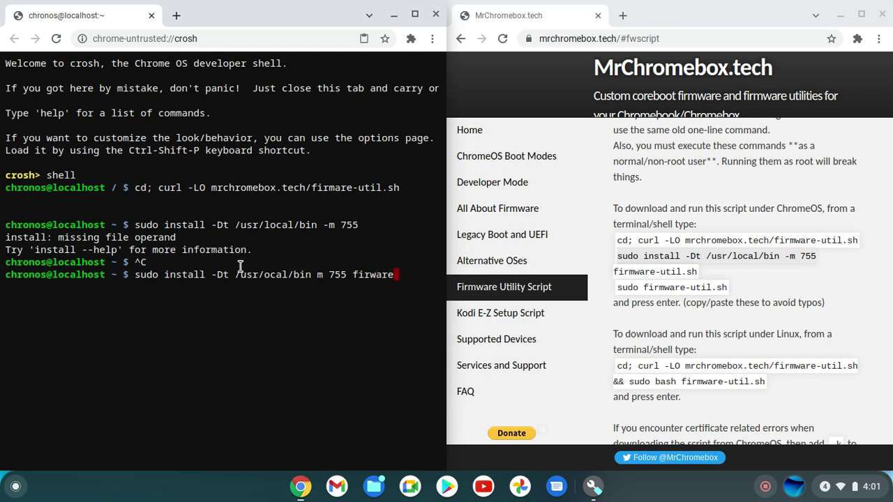
pyautogui.write('-util.sh')
pyautogui.press('Return')
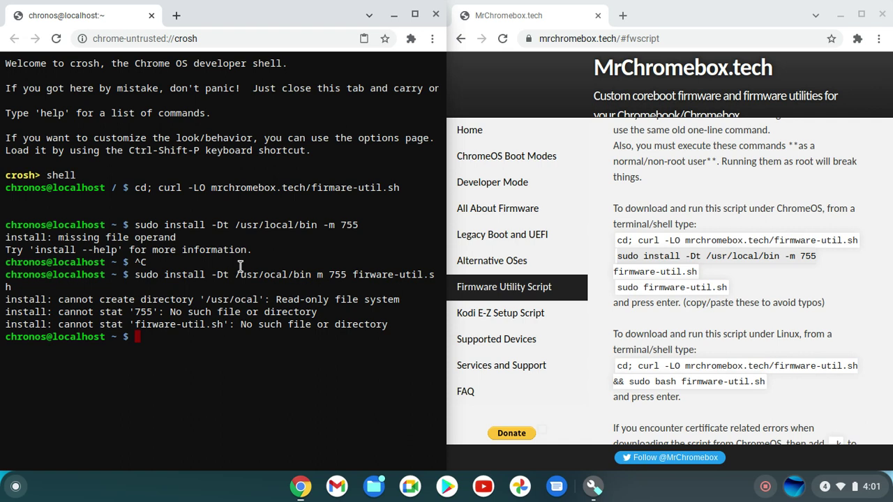
# Step: Retype and run 'sudo install -Dt /usr/local/bin -m 755' once more
pyautogui.write('sudo')
pyautogui.press('BackSpace')
pyautogui.press('BackSpace')
pyautogui.press('BackSpace')
pyautogui.press('BackSpace')
pyautogui.write('sudo install ')
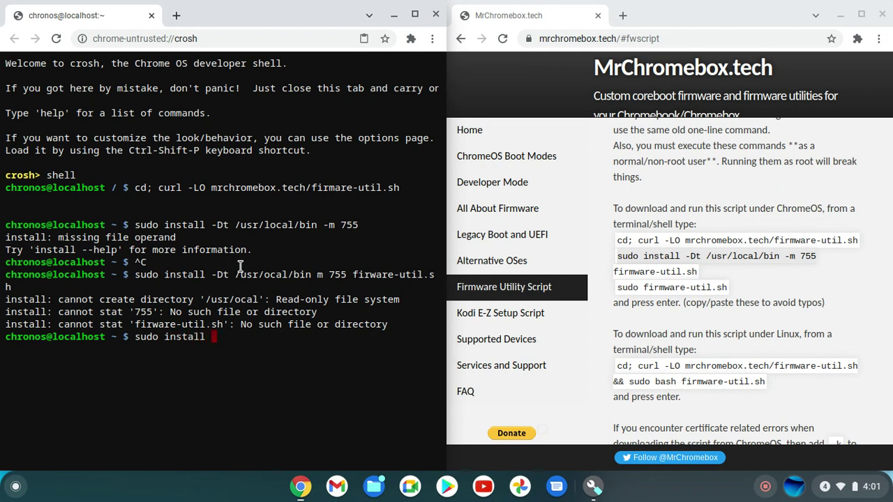
pyautogui.write('-Dt /usr/local')
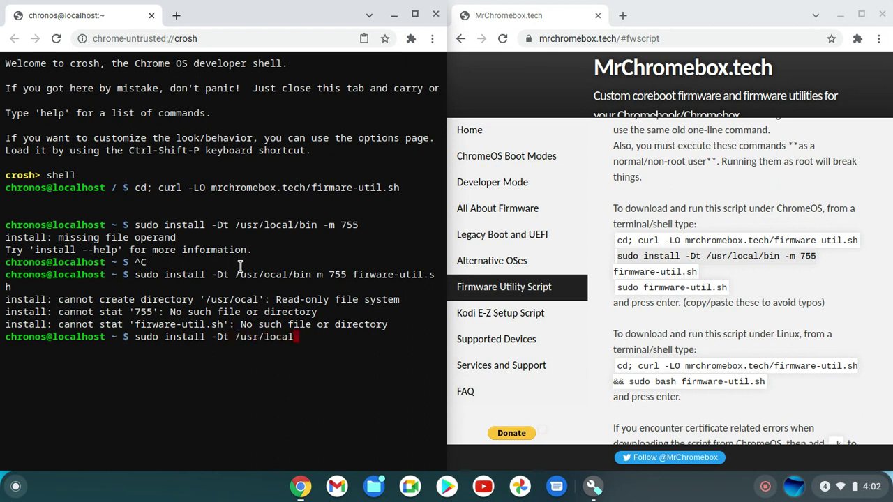
pyautogui.write('/bin -m 755')
pyautogui.press('Return')
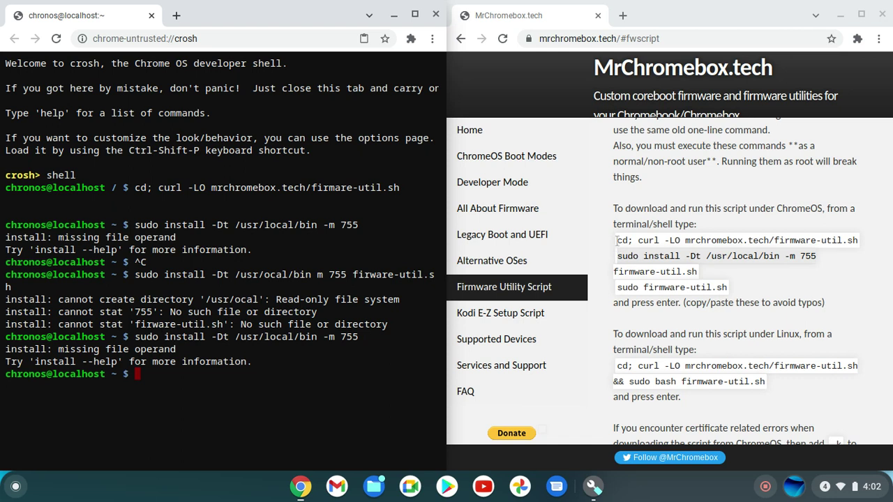
# Step: Copy the page's ChromeOS download and install commands and paste them into crosh
pyautogui.moveTo(616, 240); pyautogui.dragTo(708, 274)
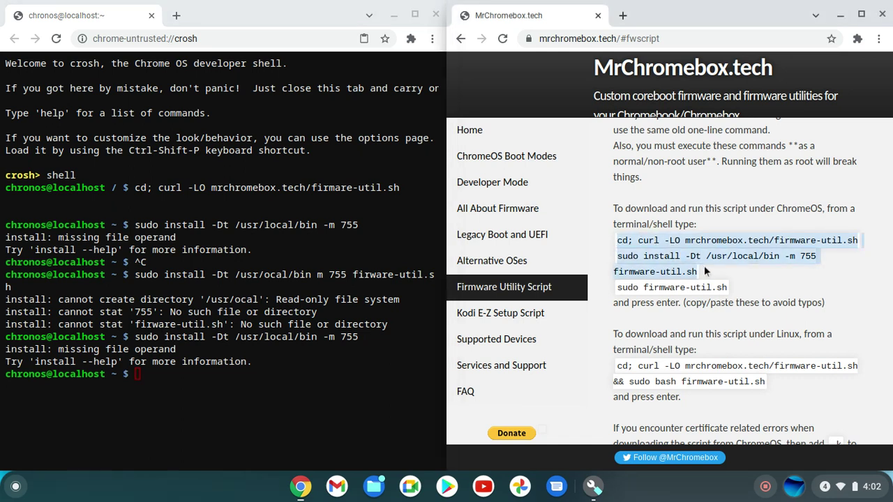
pyautogui.rightClick(714, 257)
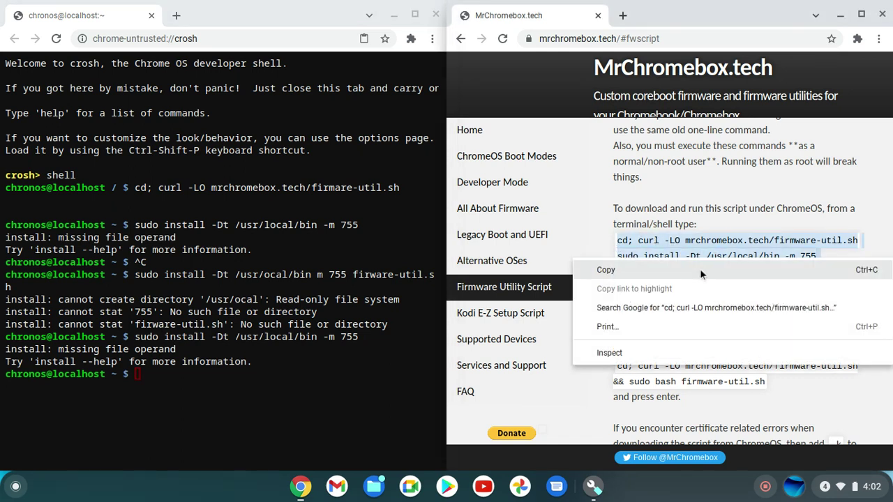
pyautogui.click(698, 271)
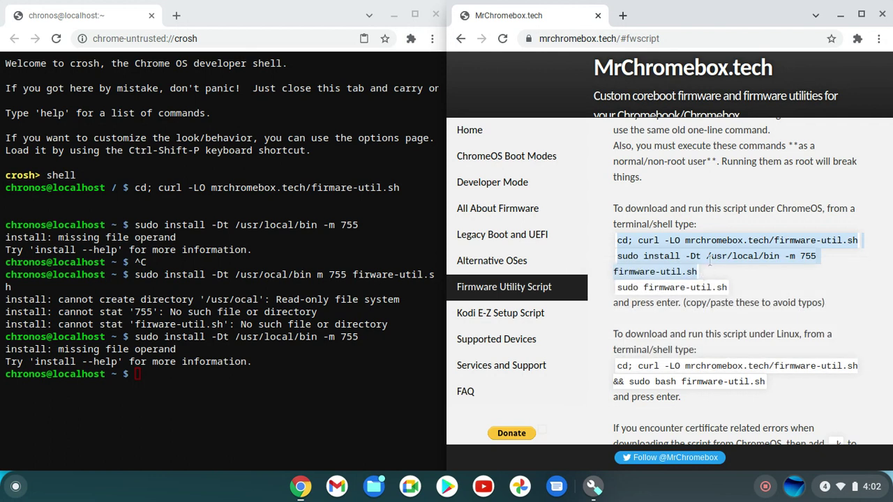
pyautogui.hotkey('ctrl', 'shift', 'v')
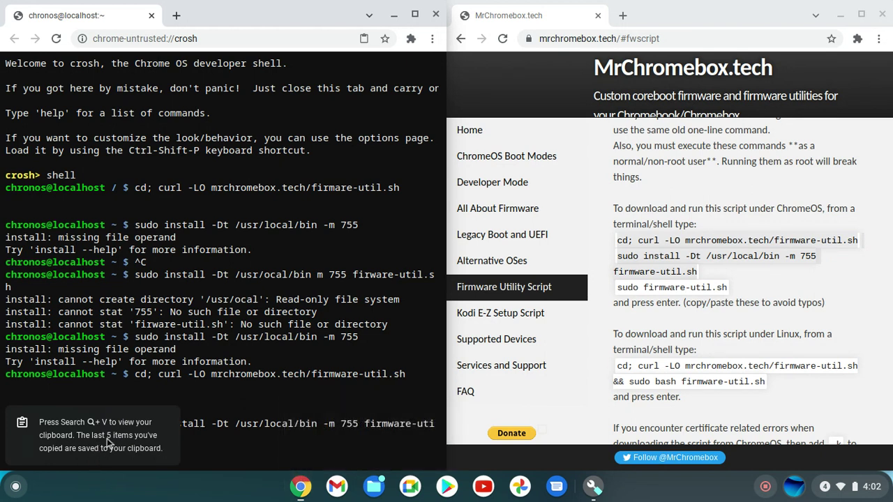
pyautogui.doubleClick(278, 424)
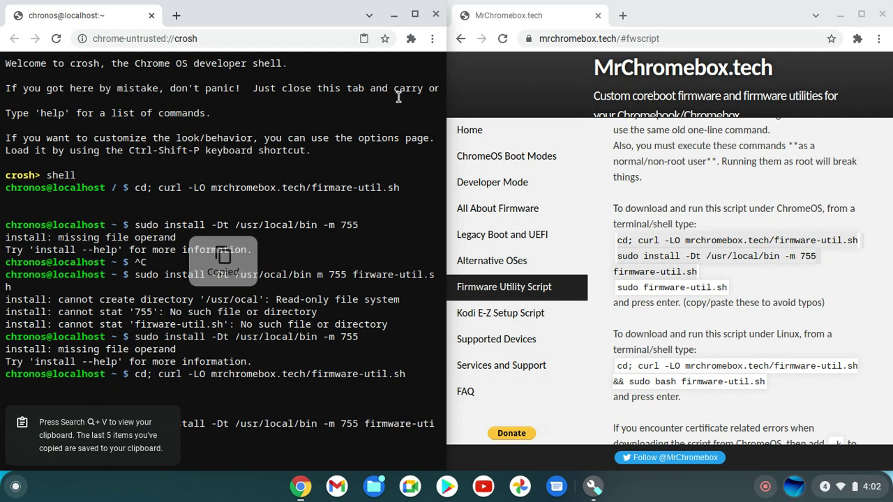
pyautogui.click(414, 14)
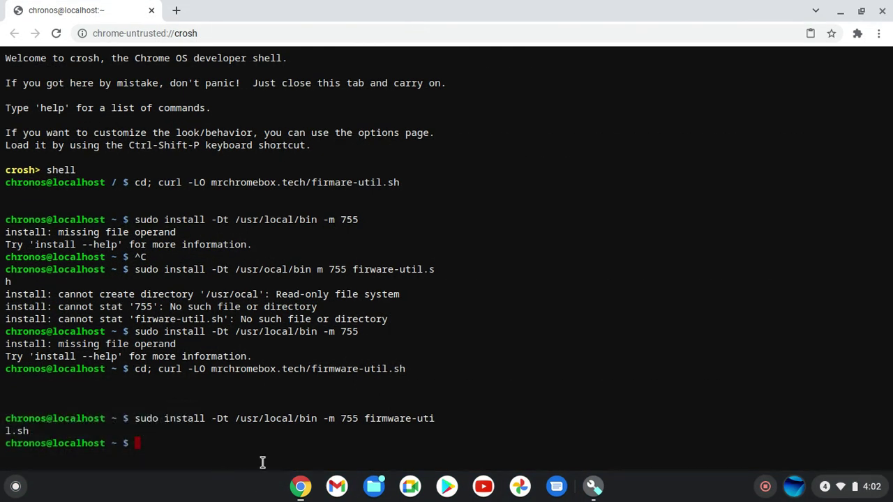
pyautogui.click(300, 488)
pyautogui.click(301, 491)
pyautogui.moveTo(269, 20); pyautogui.dragTo(2, 118)
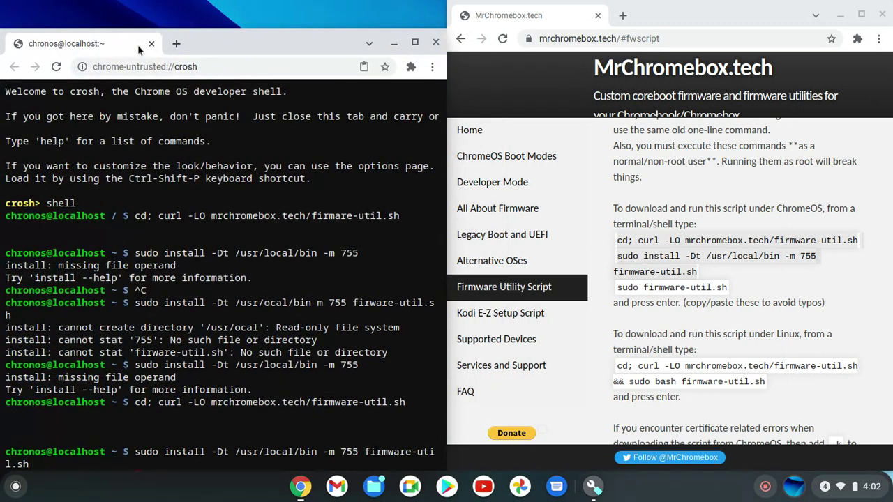
# Step: Copy the Linux one-line download-and-run command and paste it at the shell prompt
pyautogui.moveTo(613, 362); pyautogui.dragTo(761, 378)
pyautogui.click(761, 376)
pyautogui.doubleClick(758, 366)
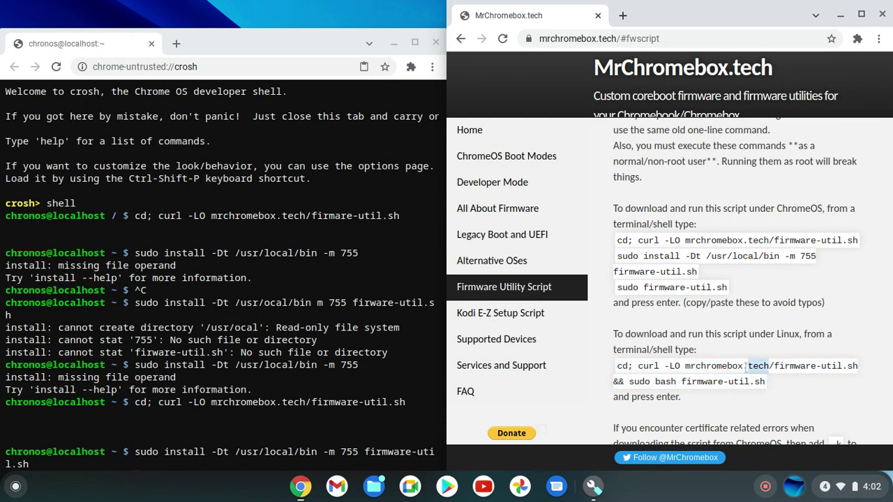
pyautogui.moveTo(617, 364); pyautogui.dragTo(765, 381)
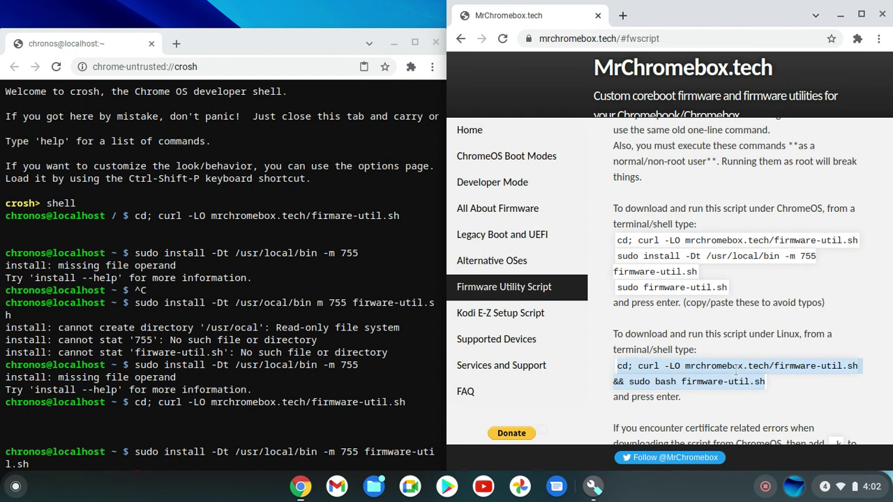
pyautogui.rightClick(735, 368)
pyautogui.click(654, 279)
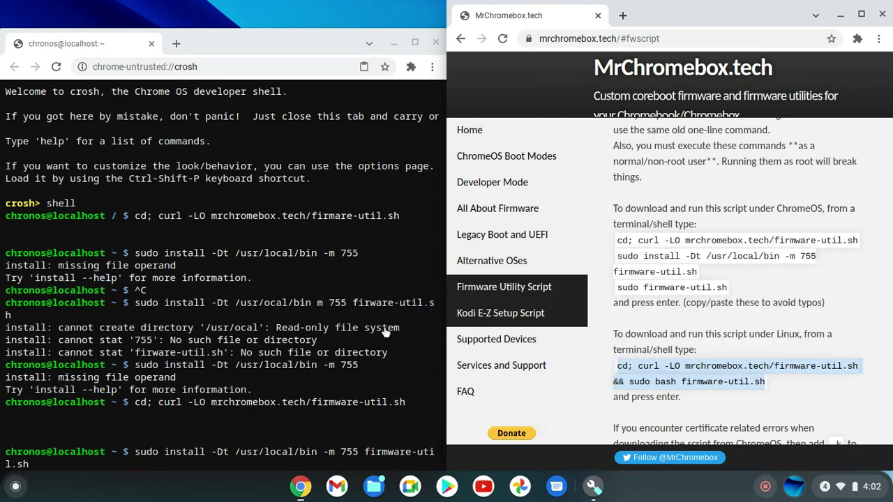
pyautogui.click(228, 354)
pyautogui.hotkey('ctrl', 'shift', 'v')
# Step: Run the script, choose option 1 Install/Update RW_LEGACY Firmware, and answer n to USB default boot
pyautogui.press('Return')
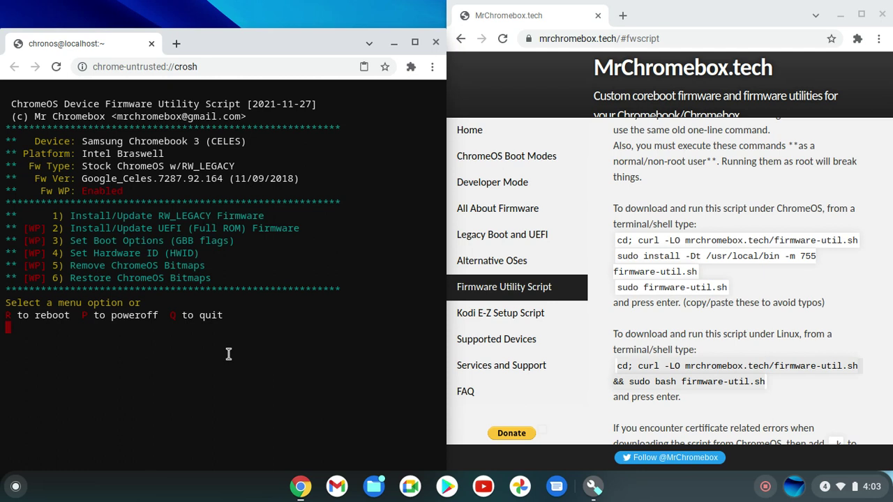
pyautogui.write('1')
pyautogui.press('Return')
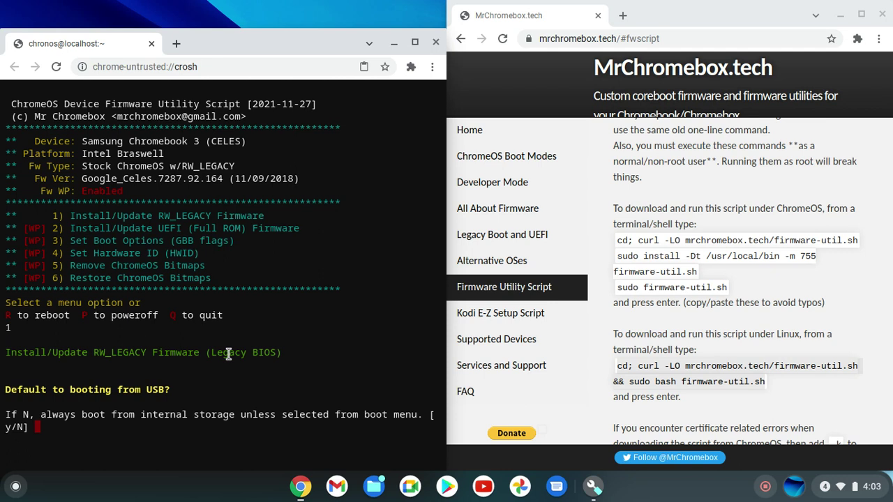
pyautogui.write('n')
pyautogui.press('Return')
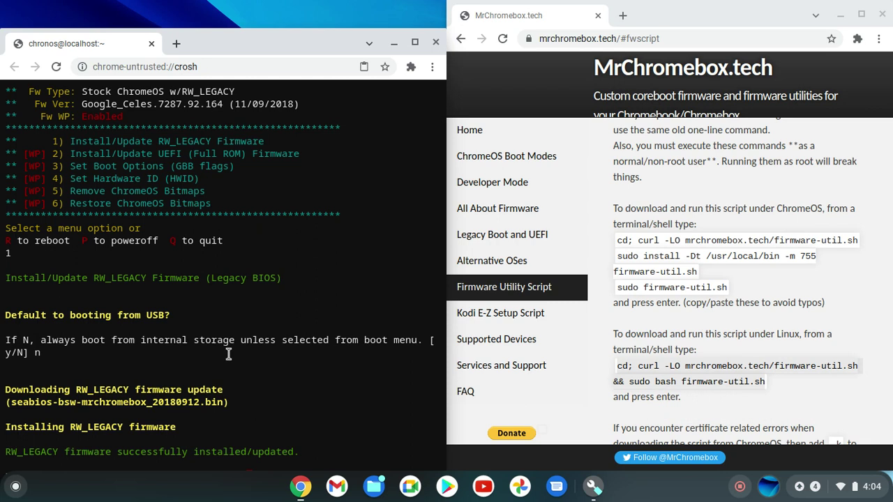
# Step: Check the 'RW_LEGACY firmware successfully installed/updated' message and maximize the crosh window
pyautogui.scroll(2, 122, 418)
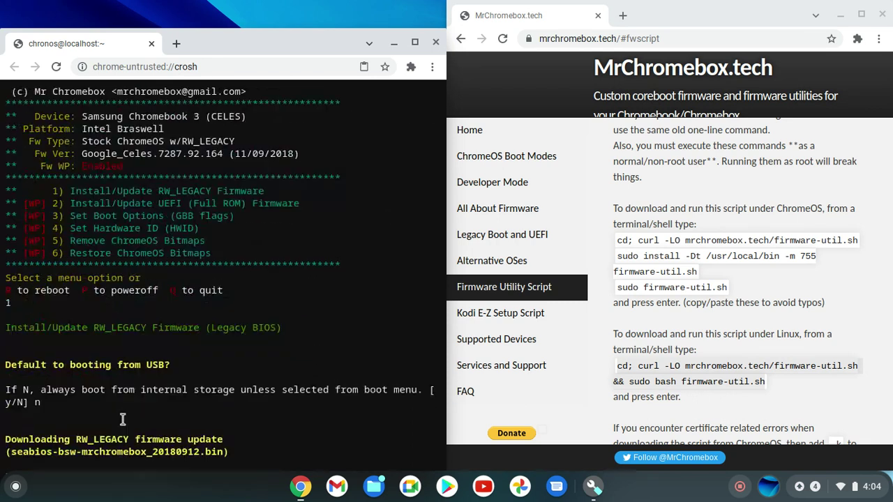
pyautogui.scroll(-2, 122, 419)
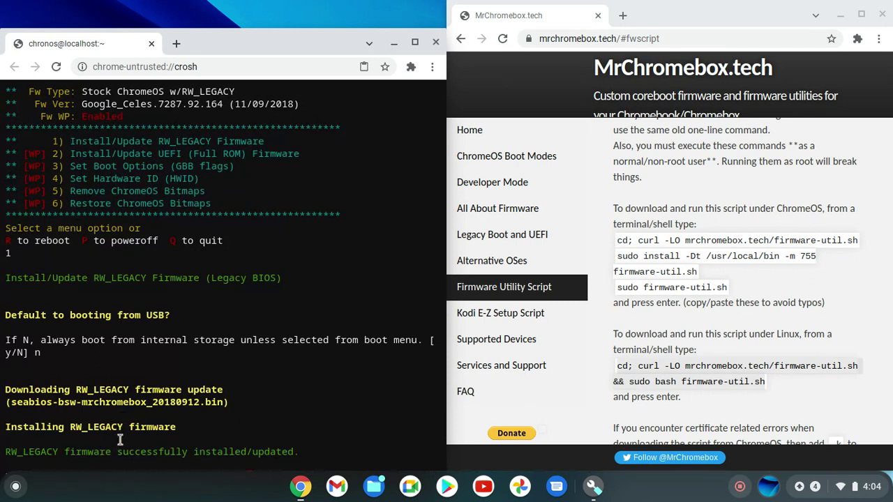
pyautogui.doubleClick(253, 56)
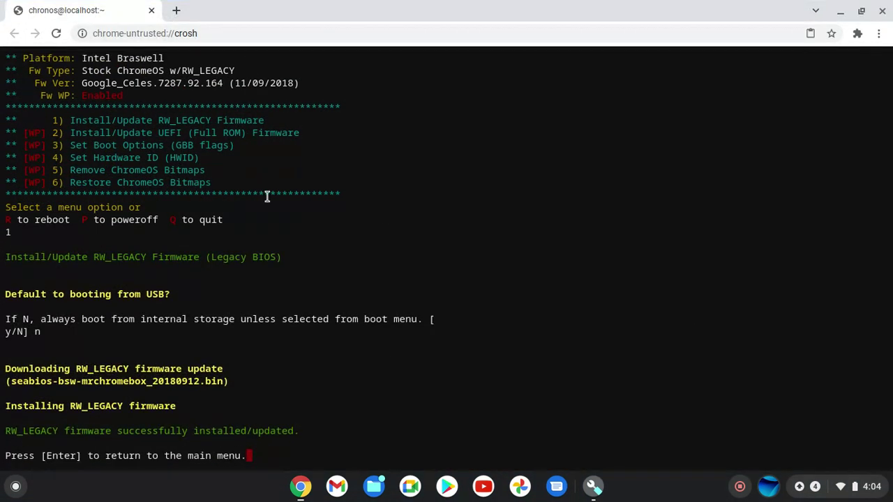
# Step: Quit the MrChromebox firmware utility with q, clear the crosh screen, and close the window
pyautogui.press('Return')
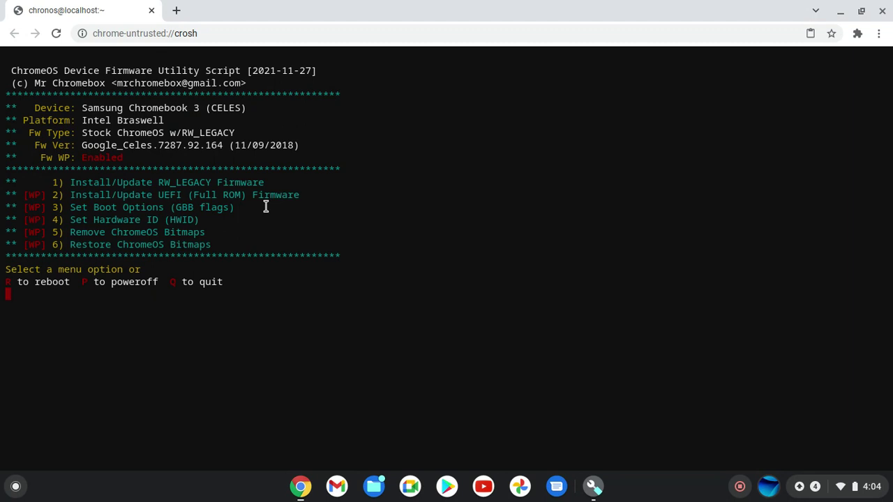
pyautogui.write('q')
pyautogui.press('Return')
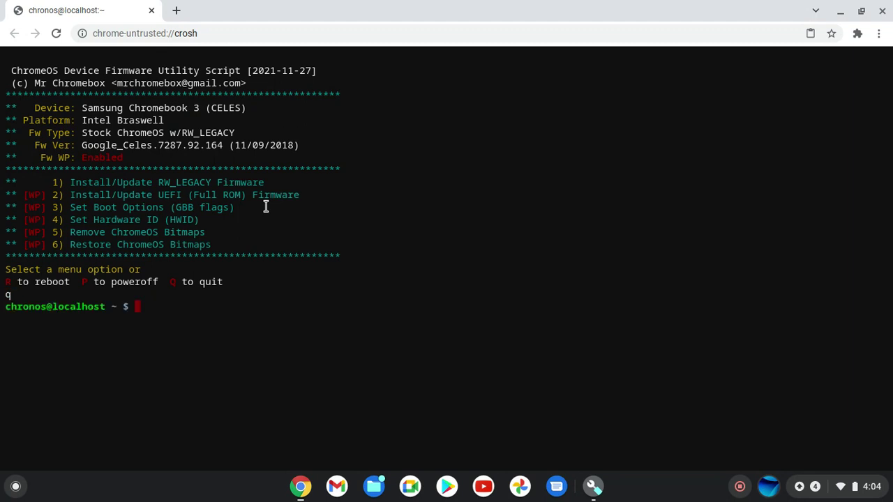
pyautogui.write('clea')
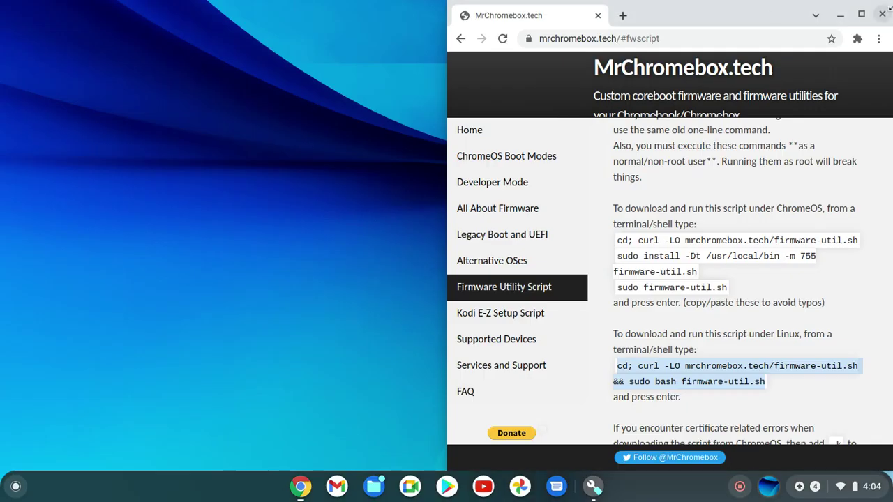
pyautogui.click(884, 12)
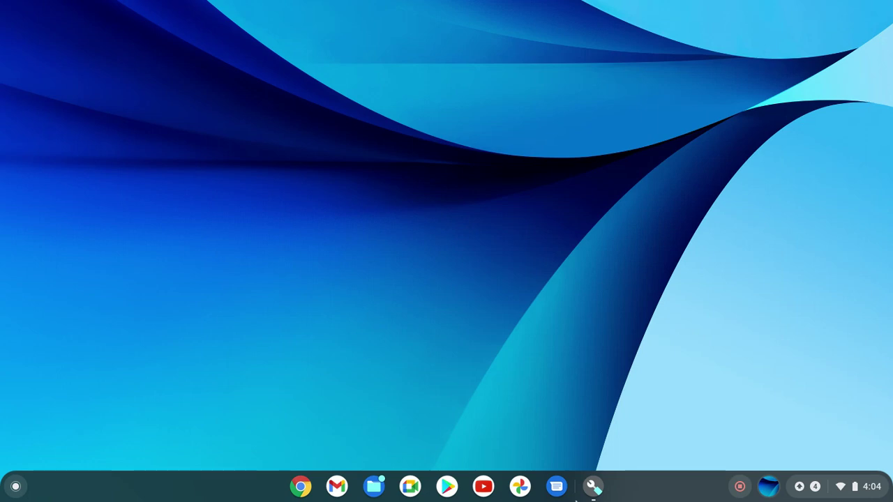
# Step: Bring up Chromebook Recovery Utility and dismiss its Ubuntu MATE recovery media success screen with Done
pyautogui.click(589, 491)
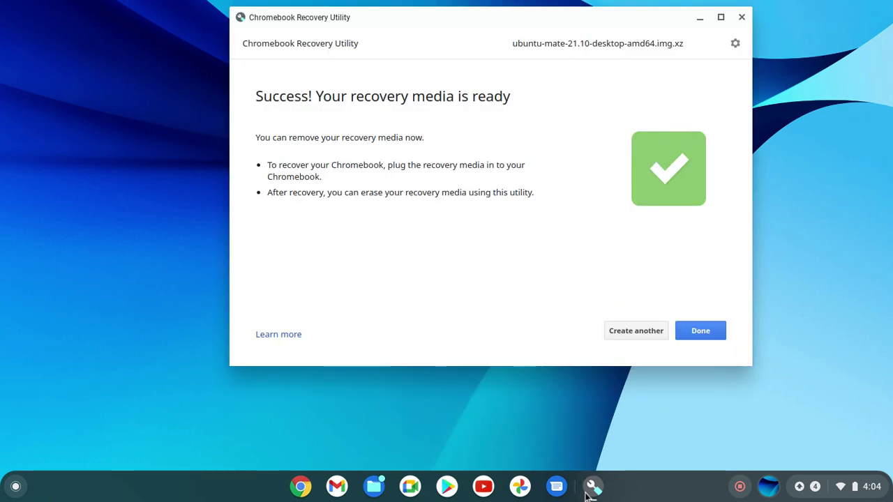
pyautogui.click(699, 332)
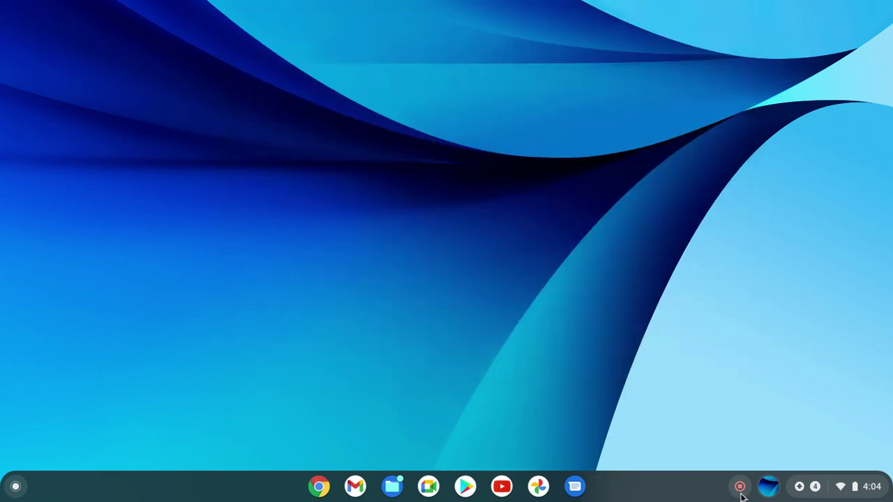